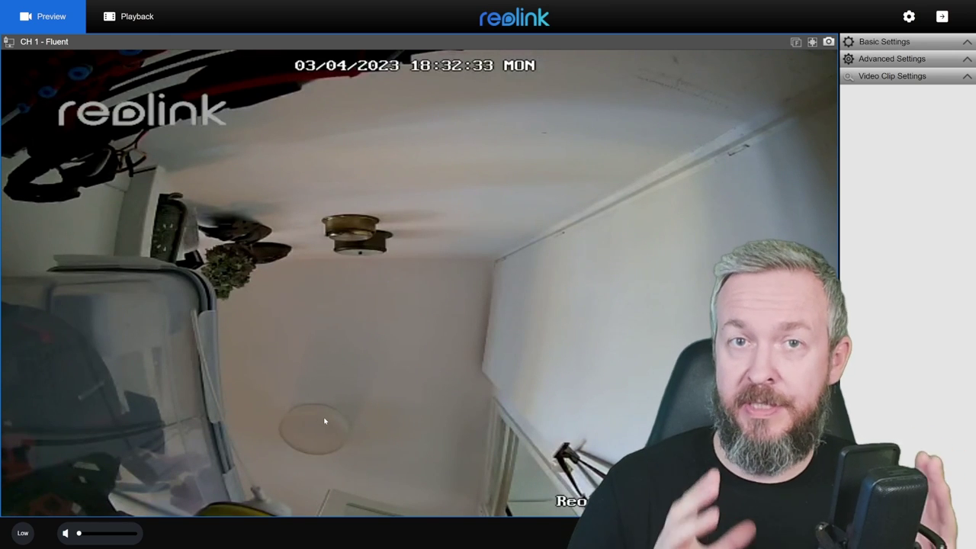
# Switch the CH 1 live preview from Low to High quality, then view Playback
pyautogui.click(22, 534)
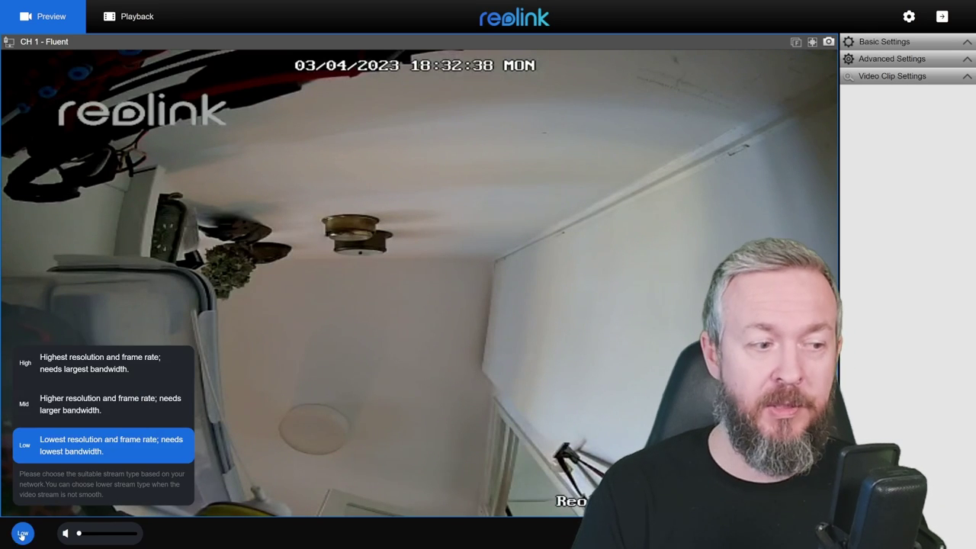
pyautogui.click(43, 373)
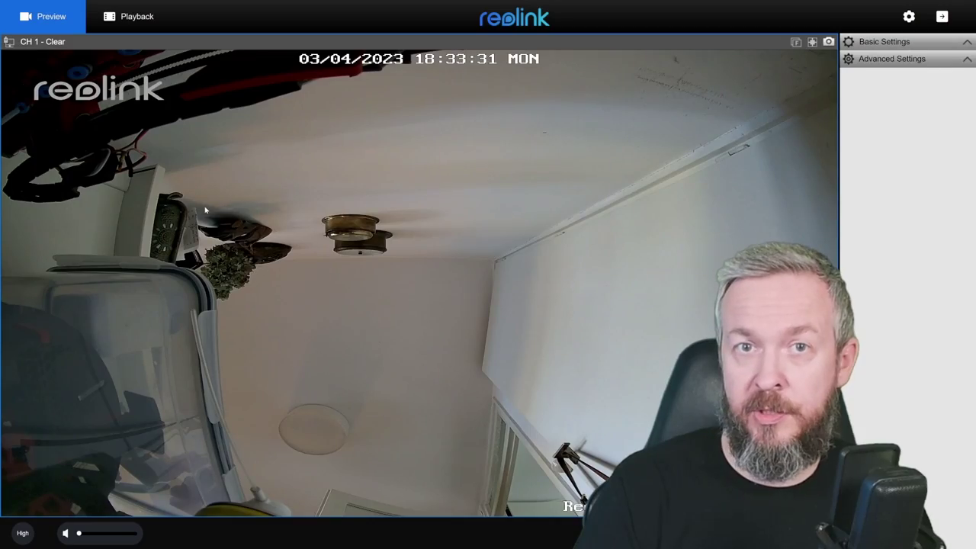
pyautogui.click(129, 25)
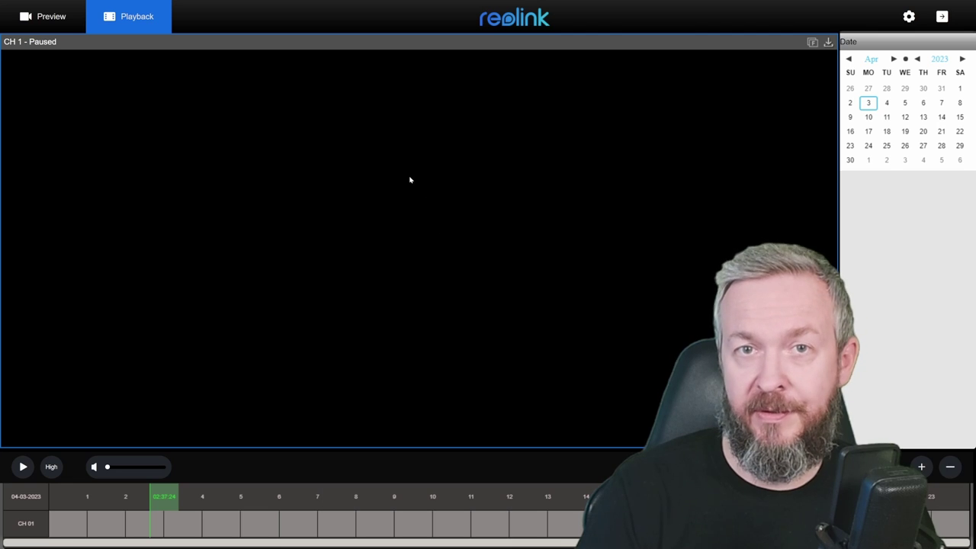
# Return to Preview and expand the Basic and Advanced image settings panels
pyautogui.click(41, 18)
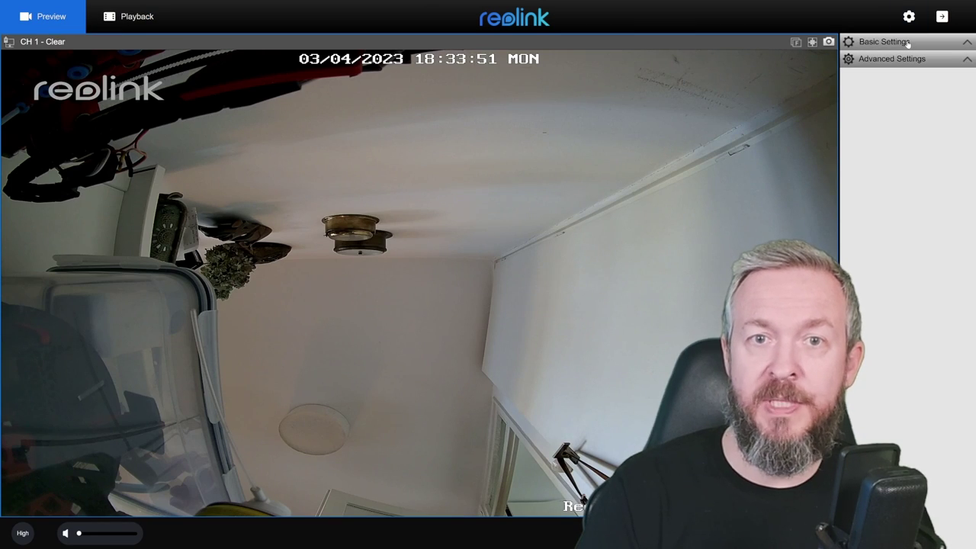
pyautogui.click(907, 44)
pyautogui.click(877, 219)
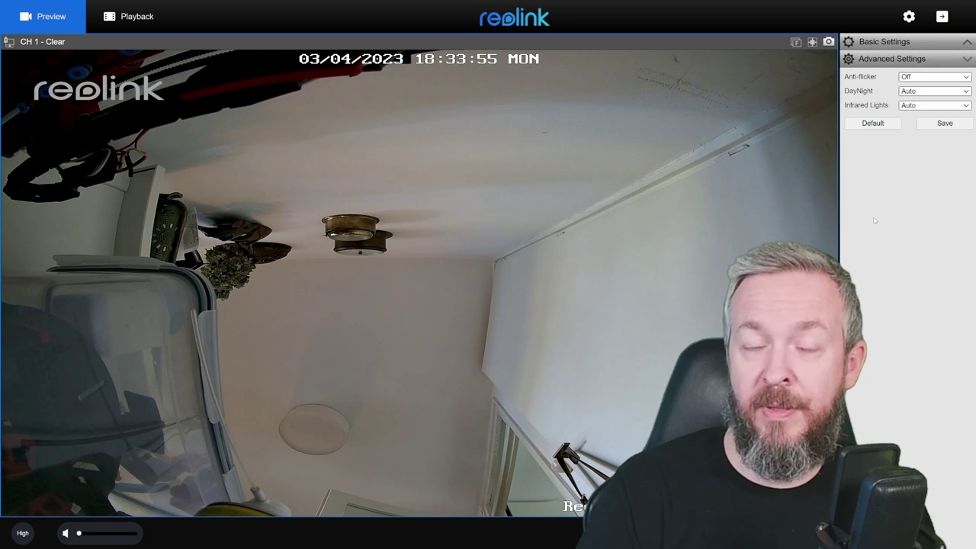
# In the camera Display settings, toggle Flip and Mirroring on and back off
pyautogui.click(909, 23)
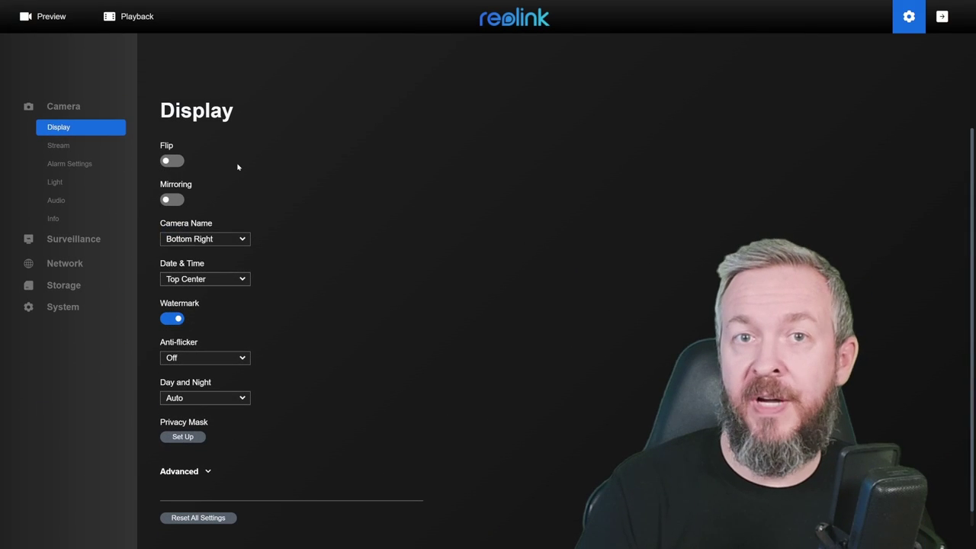
pyautogui.click(174, 161)
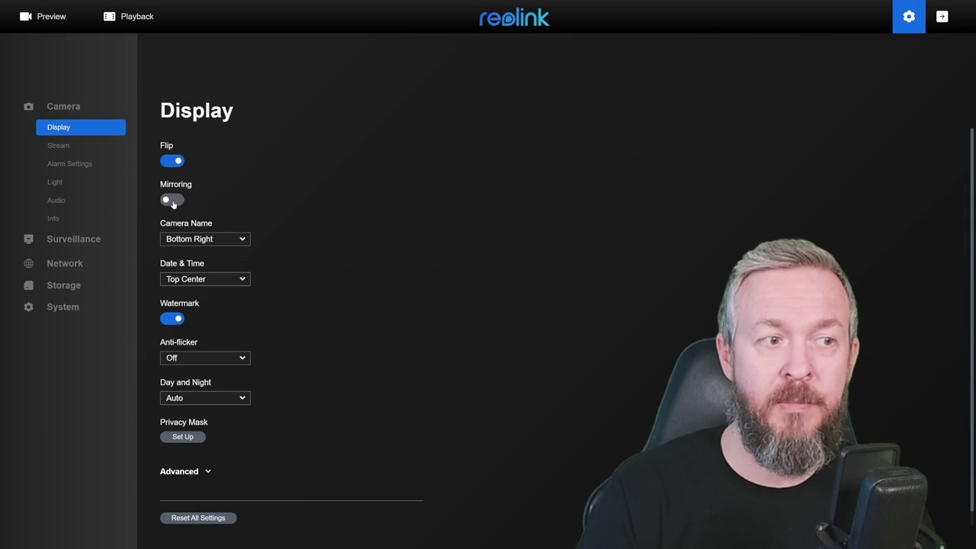
pyautogui.click(172, 161)
pyautogui.click(167, 200)
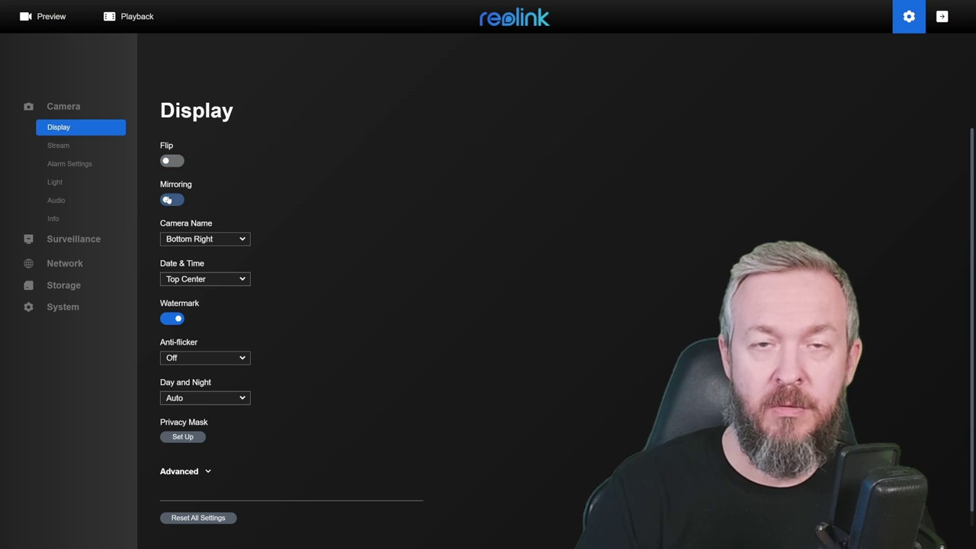
pyautogui.click(167, 200)
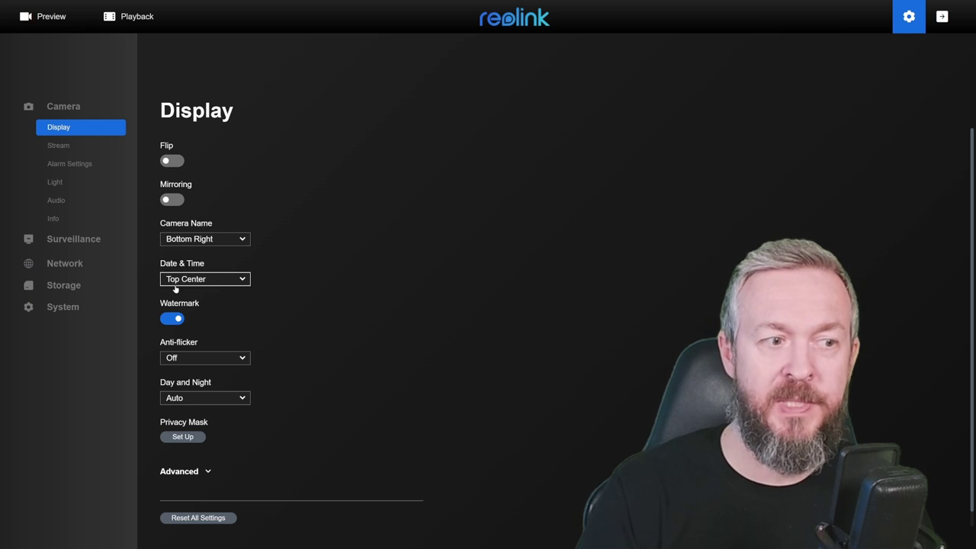
# Leave the Day and Night mode set to Auto
pyautogui.scroll(-1, 149, 330)
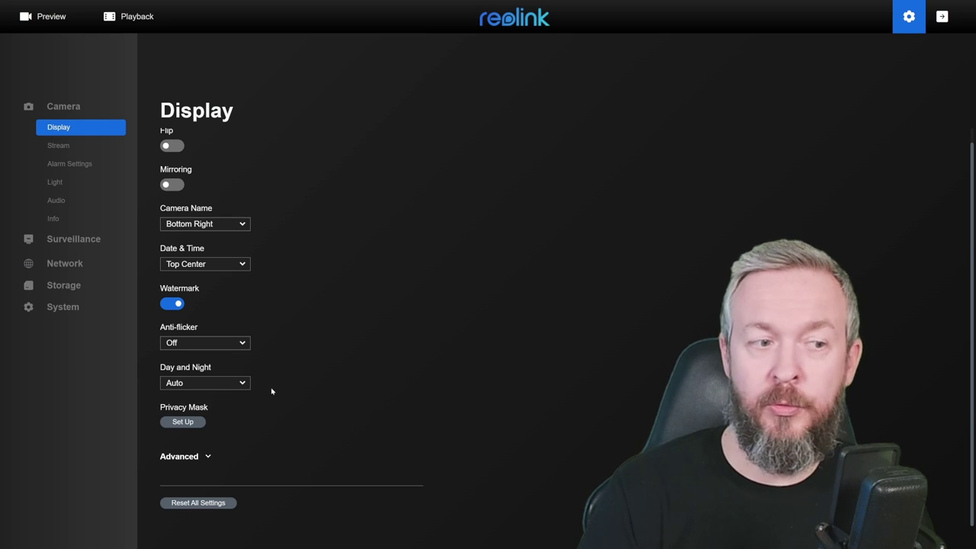
pyautogui.click(242, 384)
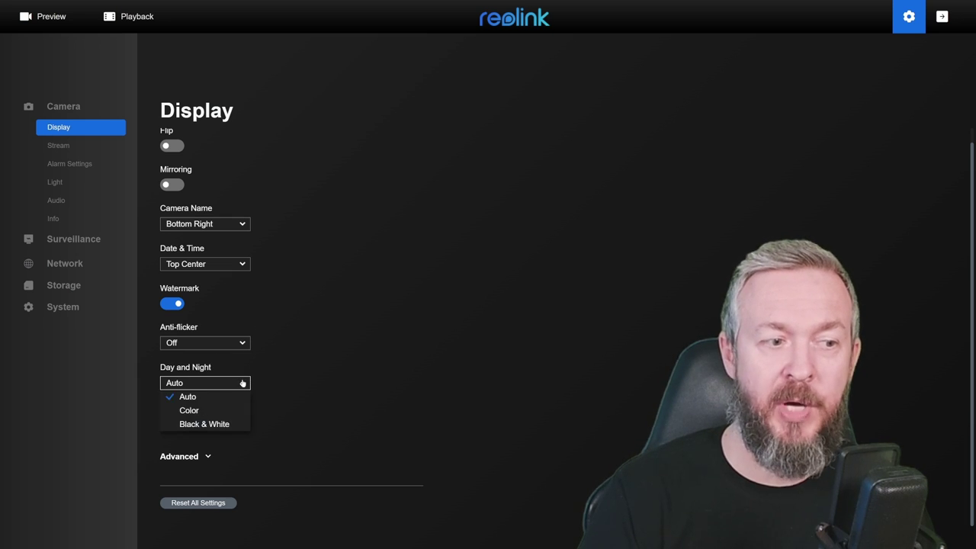
pyautogui.click(279, 378)
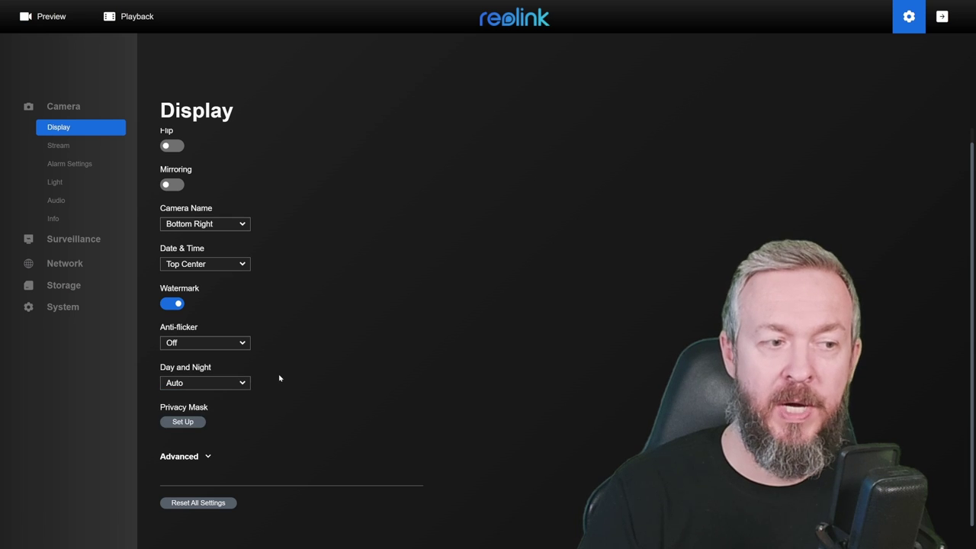
# Draw three privacy-mask rectangles covering the left strip, right part and top of the view
pyautogui.click(183, 422)
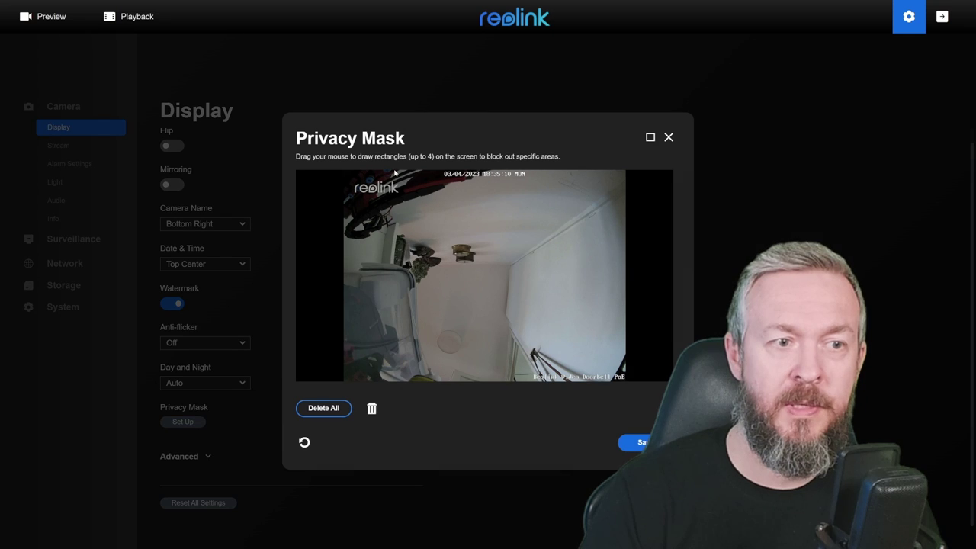
pyautogui.moveTo(395, 171); pyautogui.dragTo(336, 392)
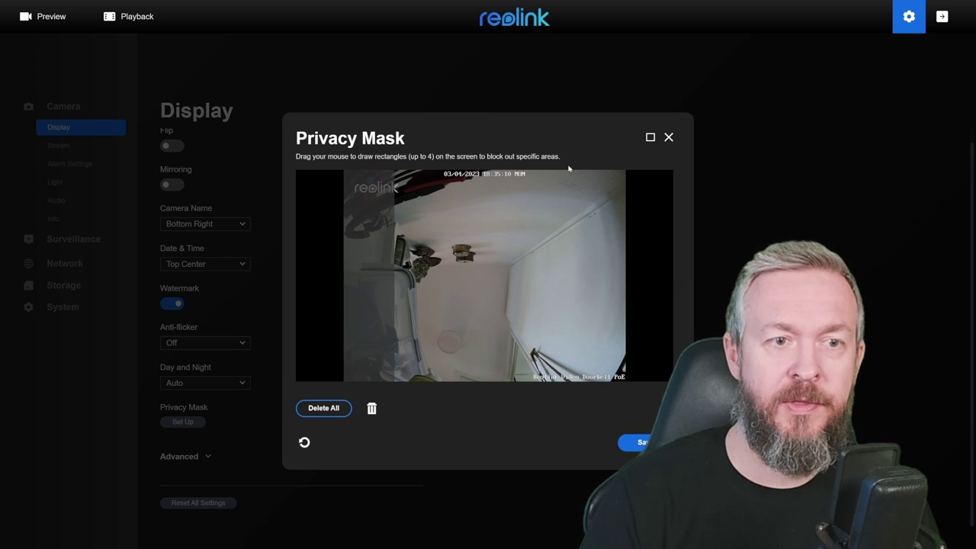
pyautogui.moveTo(546, 174); pyautogui.dragTo(656, 387)
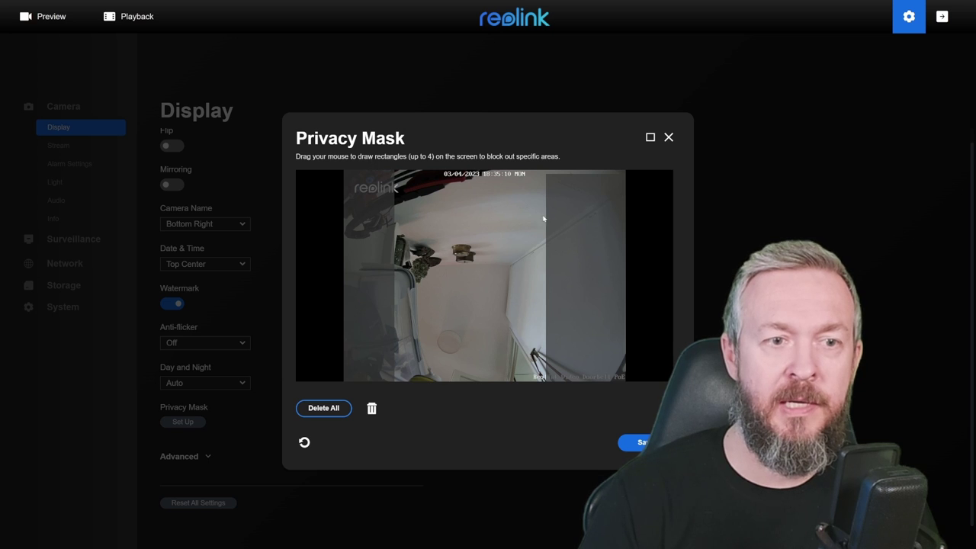
pyautogui.moveTo(544, 219); pyautogui.dragTo(387, 167)
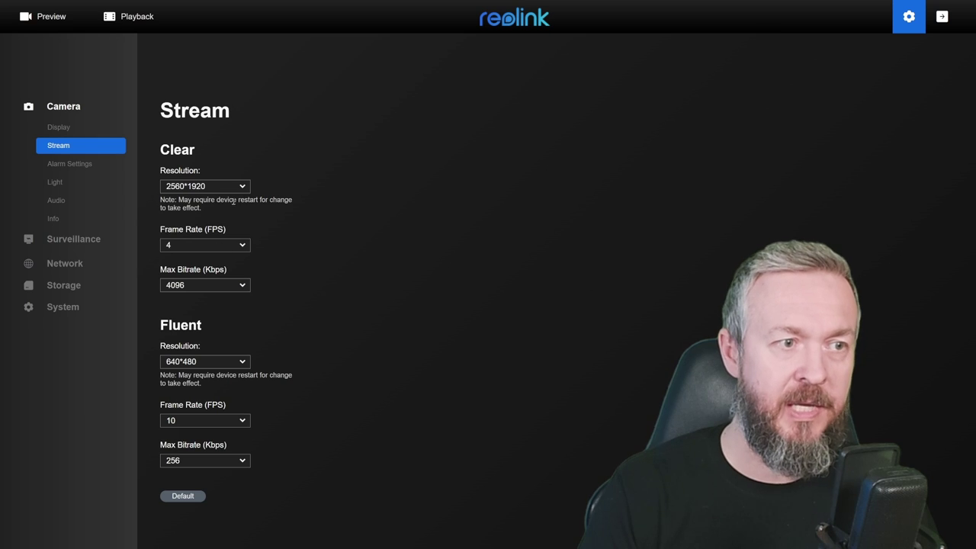
# Keep the Clear stream resolution at 2560*1920 and go to Alarm Settings
pyautogui.click(235, 187)
pyautogui.click(198, 199)
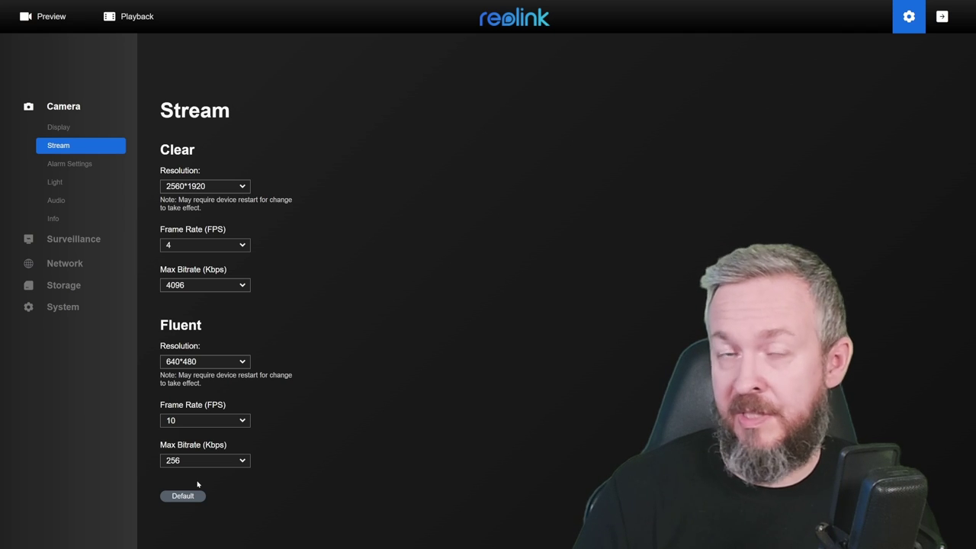
pyautogui.click(70, 163)
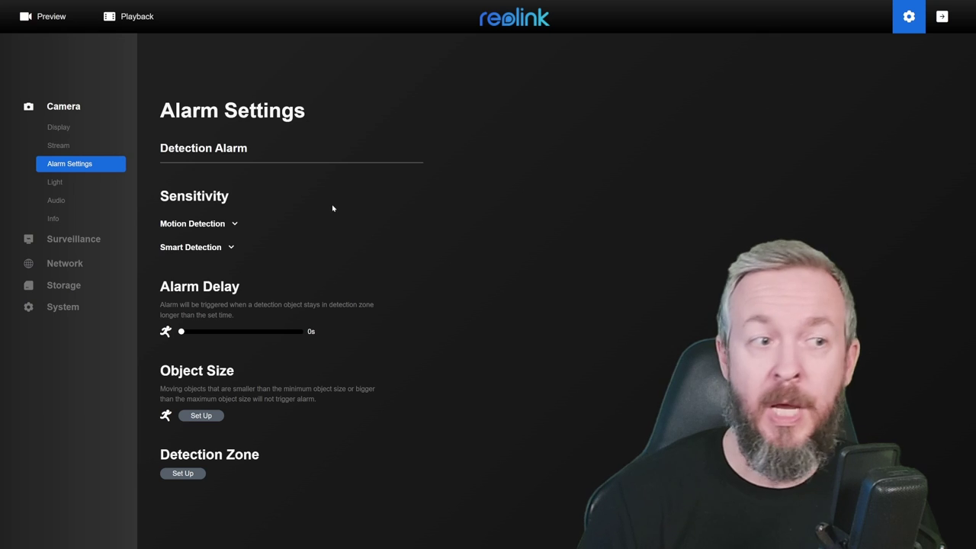
pyautogui.click(231, 224)
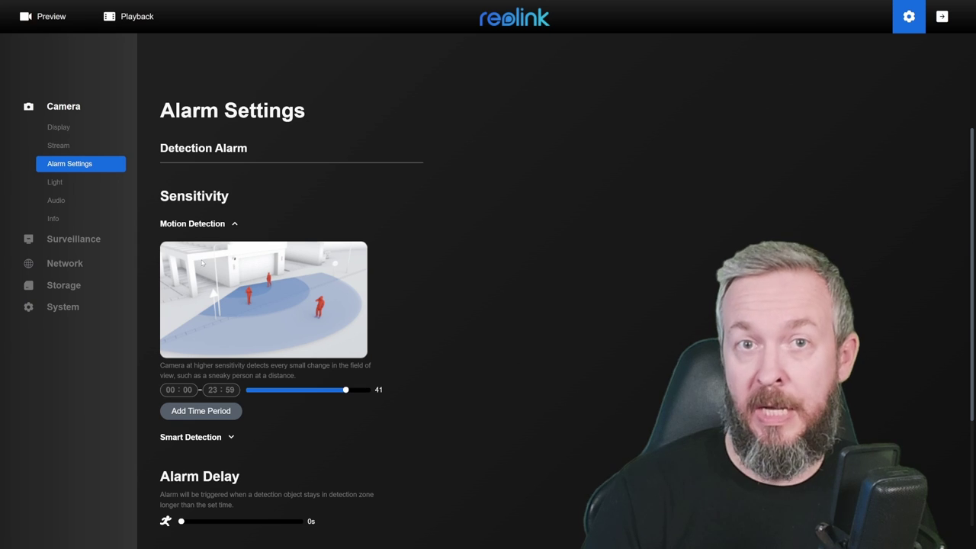
pyautogui.click(210, 225)
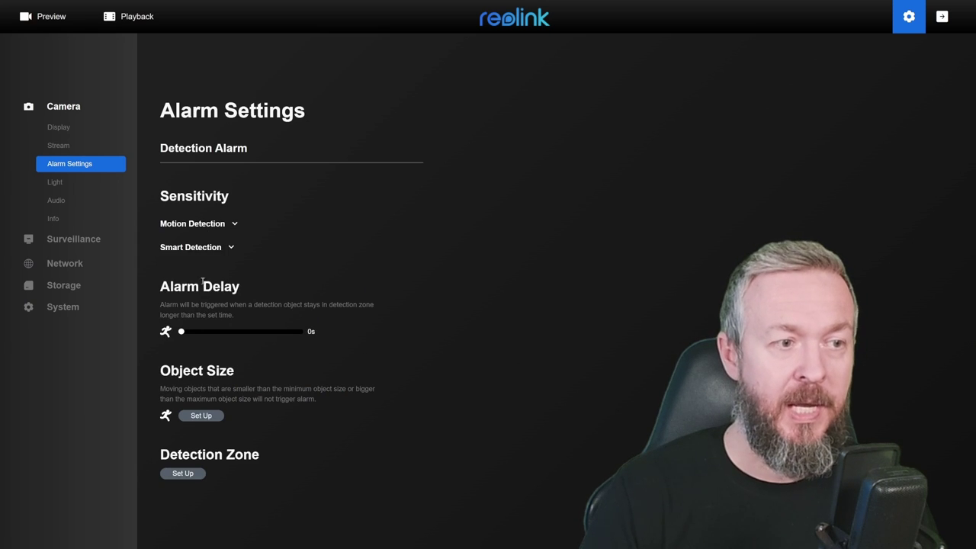
pyautogui.click(204, 248)
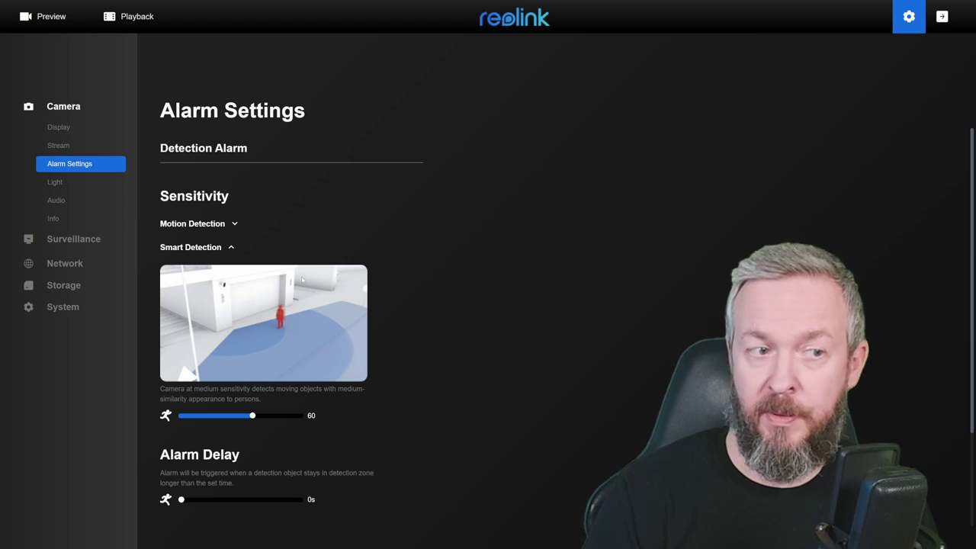
pyautogui.click(217, 247)
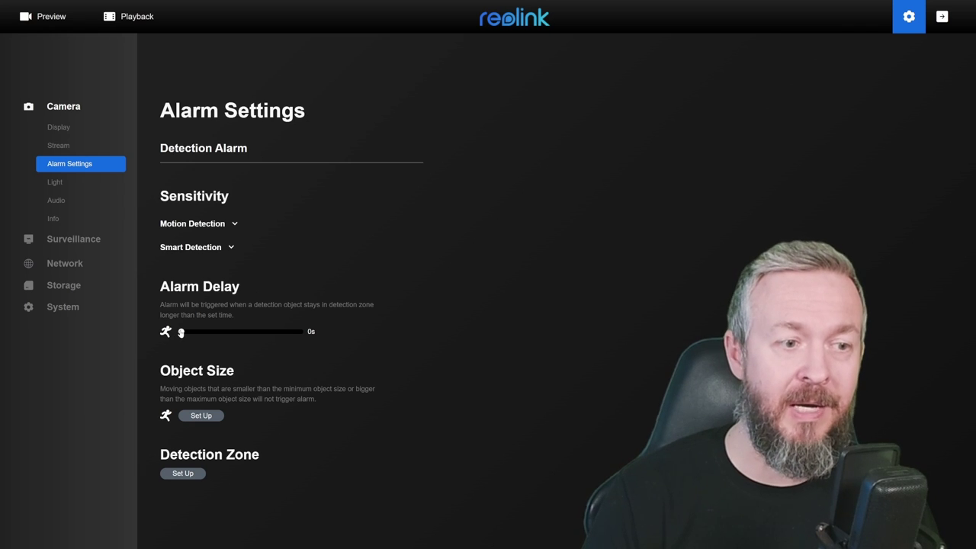
pyautogui.moveTo(181, 333); pyautogui.dragTo(201, 331)
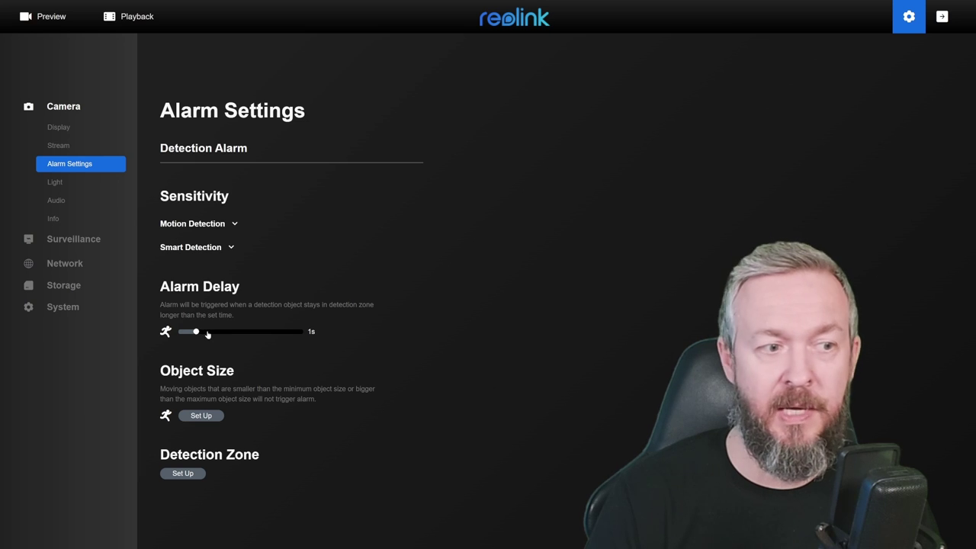
pyautogui.click(209, 332)
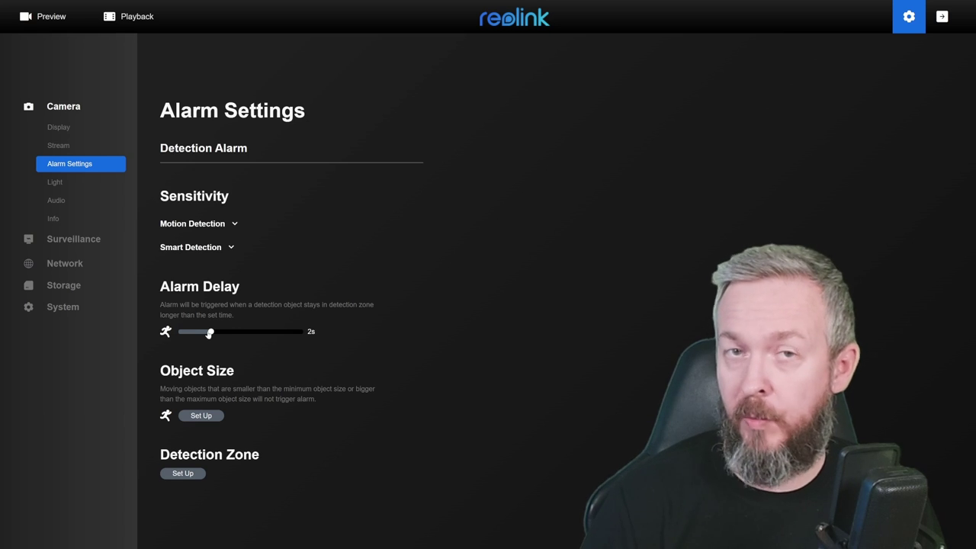
pyautogui.moveTo(210, 333); pyautogui.dragTo(180, 332)
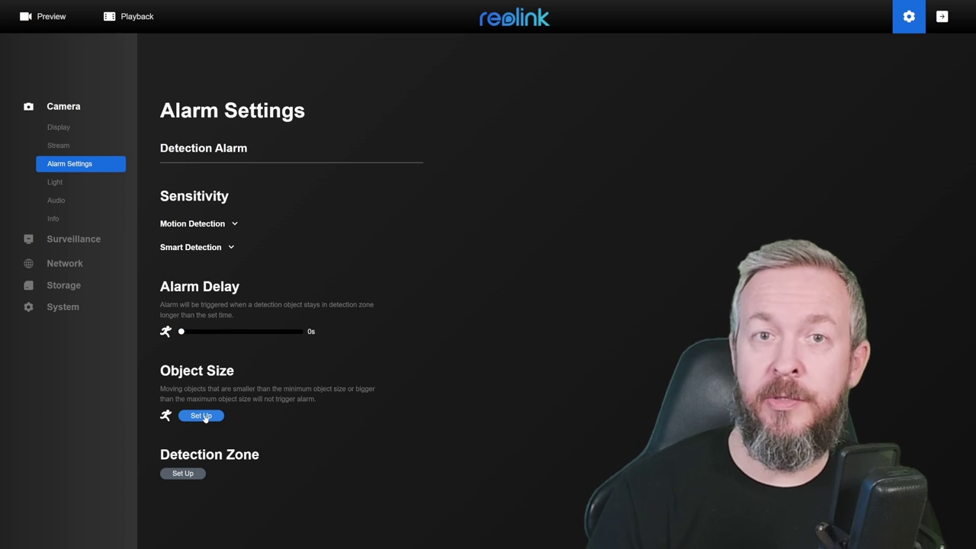
pyautogui.click(203, 416)
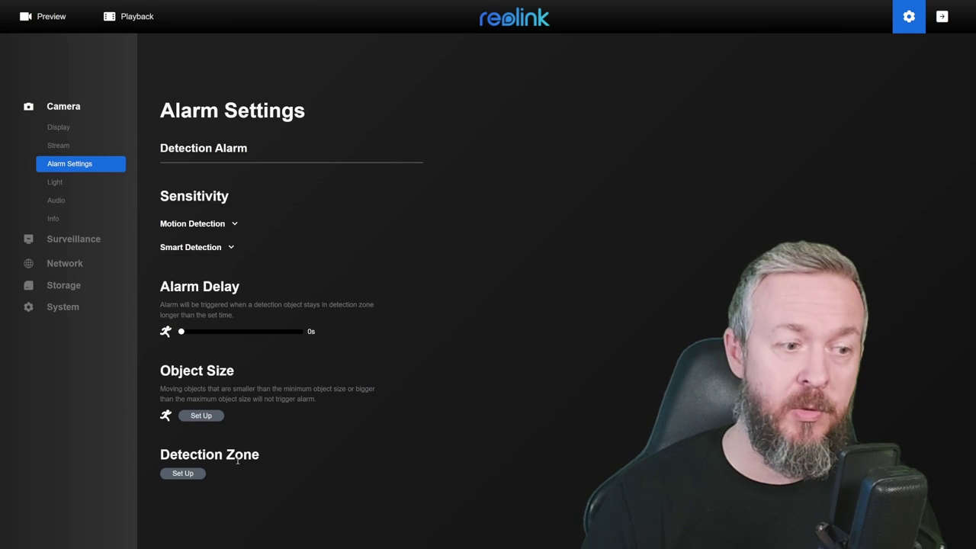
# Draw a no-alarm detection zone over the left of the camera view
pyautogui.click(197, 473)
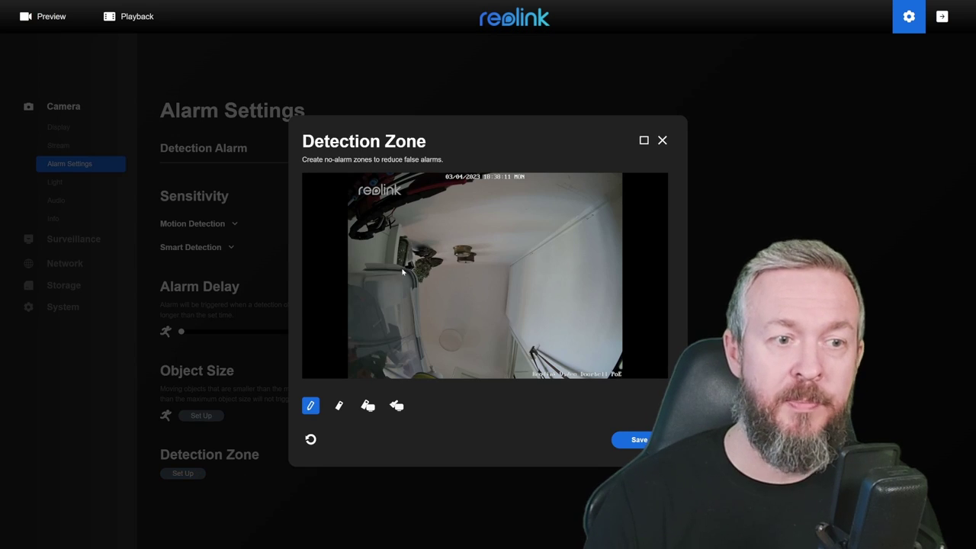
pyautogui.moveTo(404, 375)
pyautogui.mouseDown()
pyautogui.moveTo(418, 313)
pyautogui.moveTo(365, 177)
pyautogui.moveTo(358, 377)
pyautogui.moveTo(416, 252)
pyautogui.moveTo(366, 221)
pyautogui.moveTo(359, 202)
pyautogui.moveTo(375, 286)
pyautogui.mouseUp()
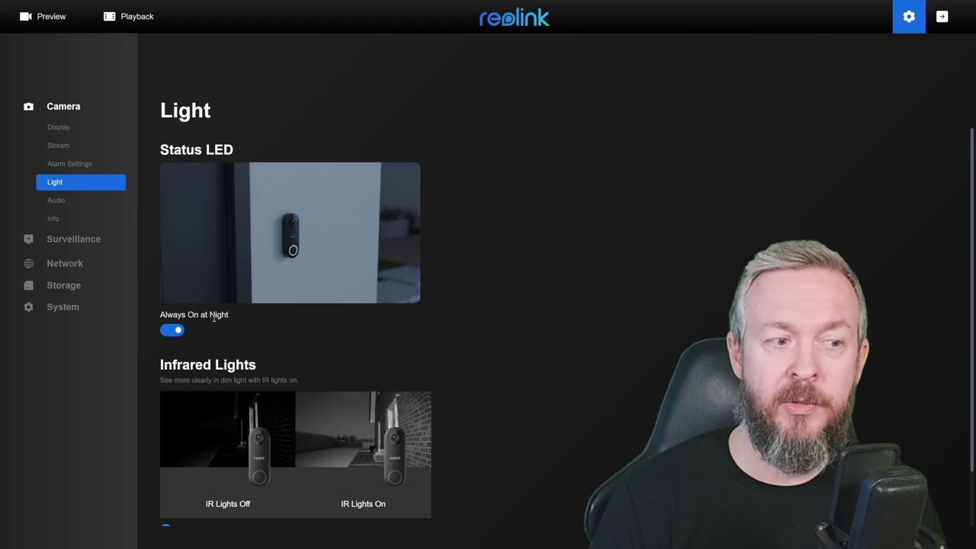
pyautogui.scroll(-1, 214, 320)
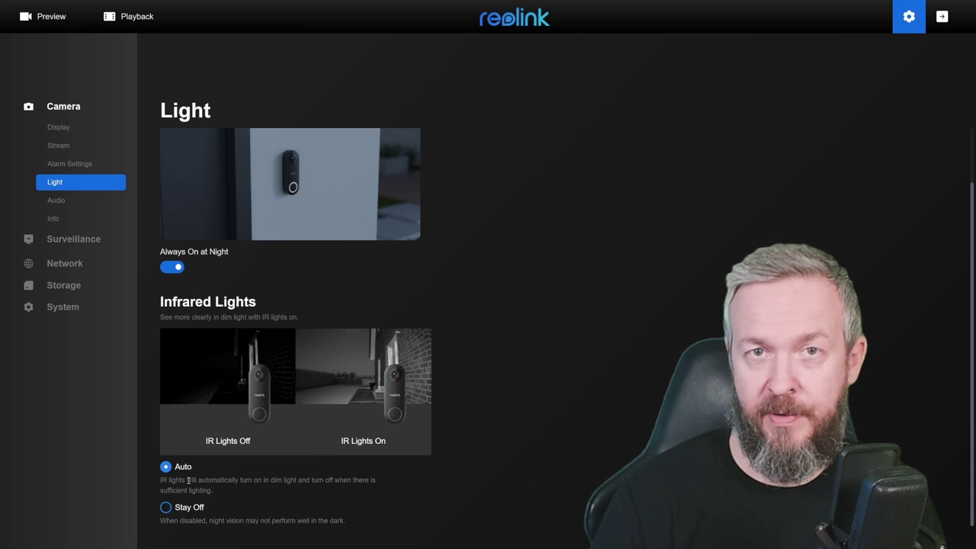
# Browse the Audio voice message presets and cancel Auto-Reply, keeping the 5 second waiting time
pyautogui.click(54, 200)
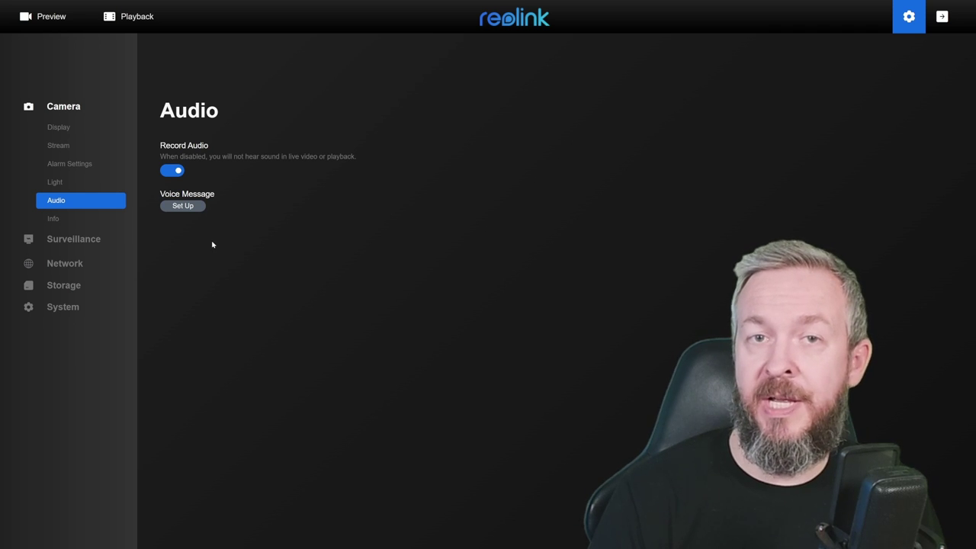
pyautogui.click(179, 207)
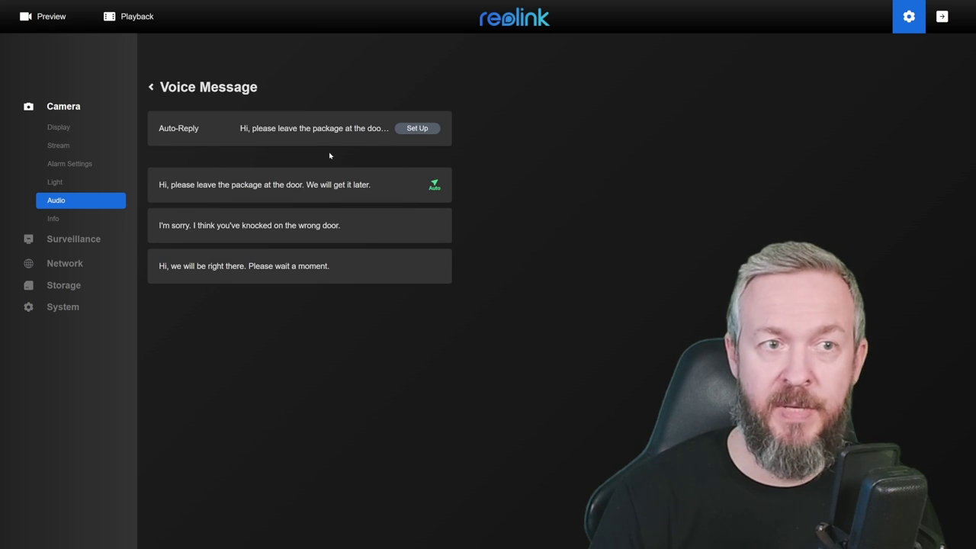
pyautogui.click(417, 128)
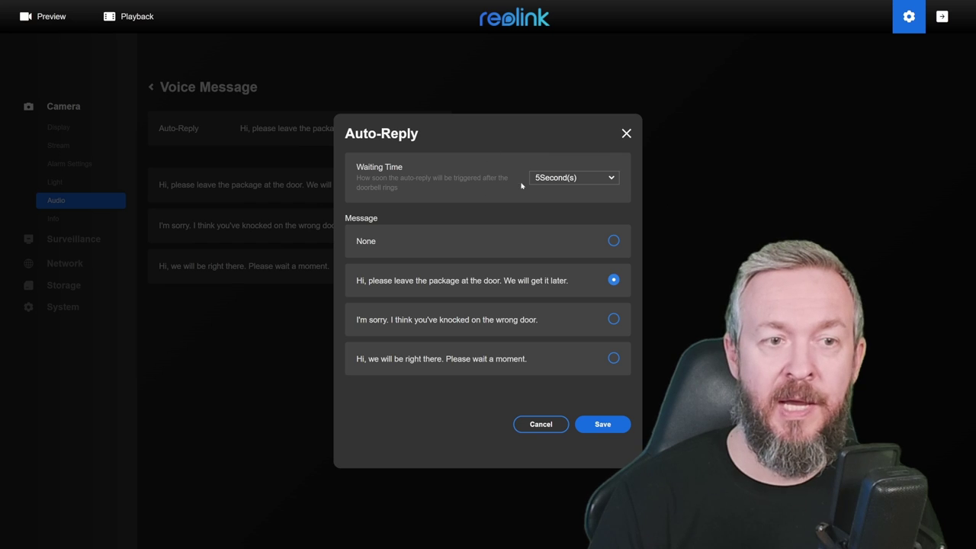
pyautogui.click(552, 178)
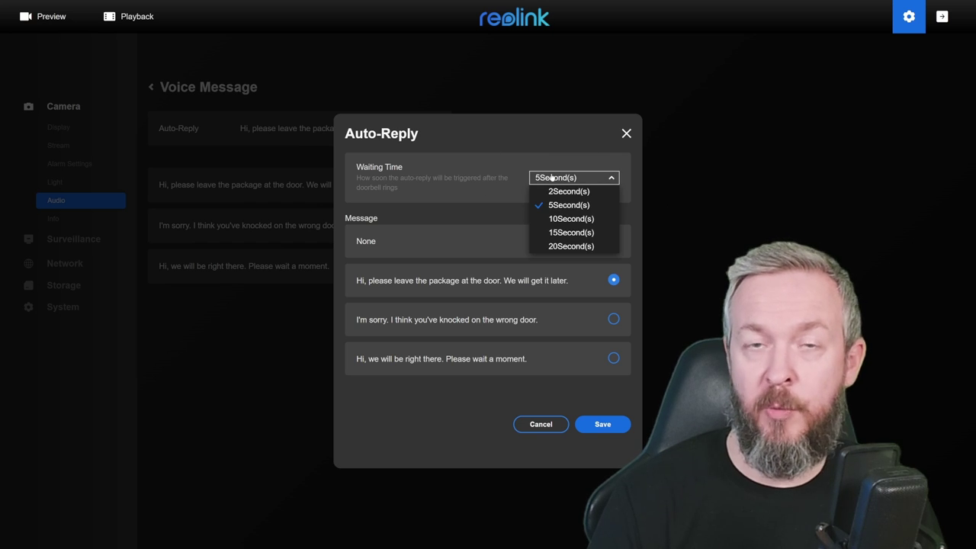
pyautogui.click(552, 177)
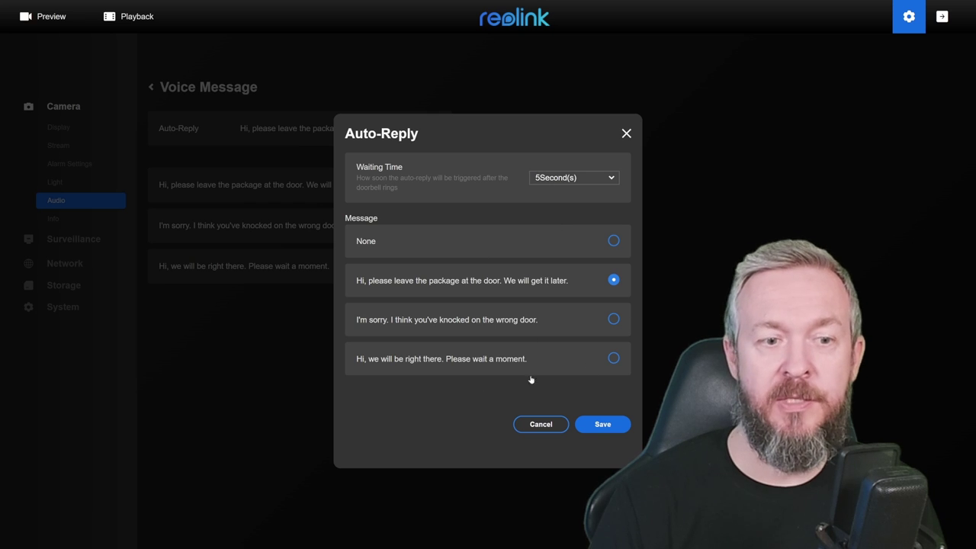
pyautogui.click(541, 424)
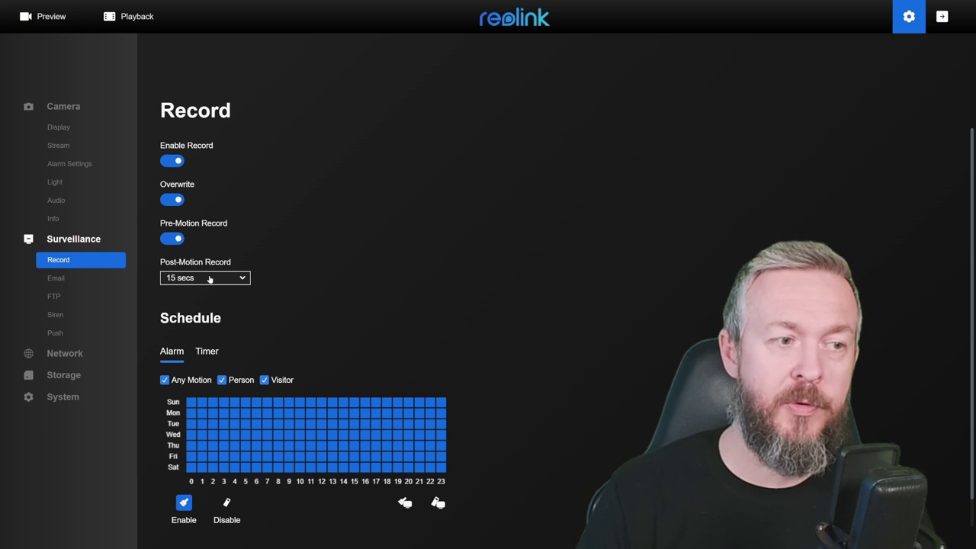
# Check the Timer recording schedule, then return to the all-week Alarm schedule
pyautogui.scroll(-1, 294, 288)
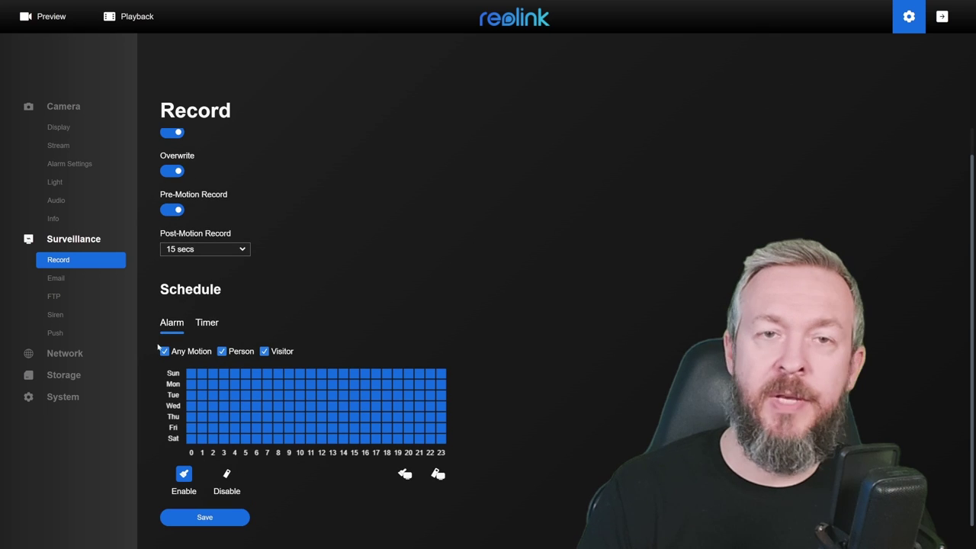
pyautogui.click(205, 323)
pyautogui.click(172, 344)
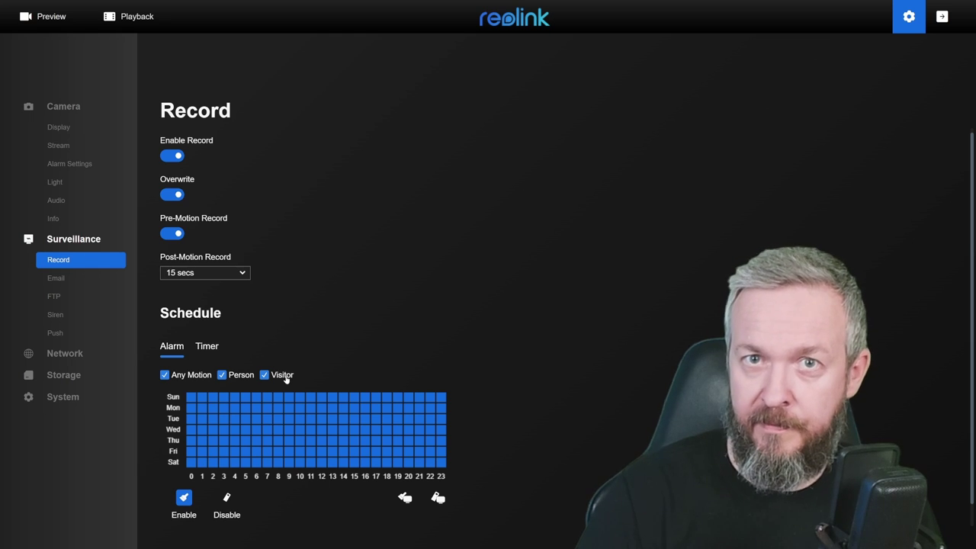
# Open the Email alert page and expand then collapse the SMTP Email Settings
pyautogui.click(55, 277)
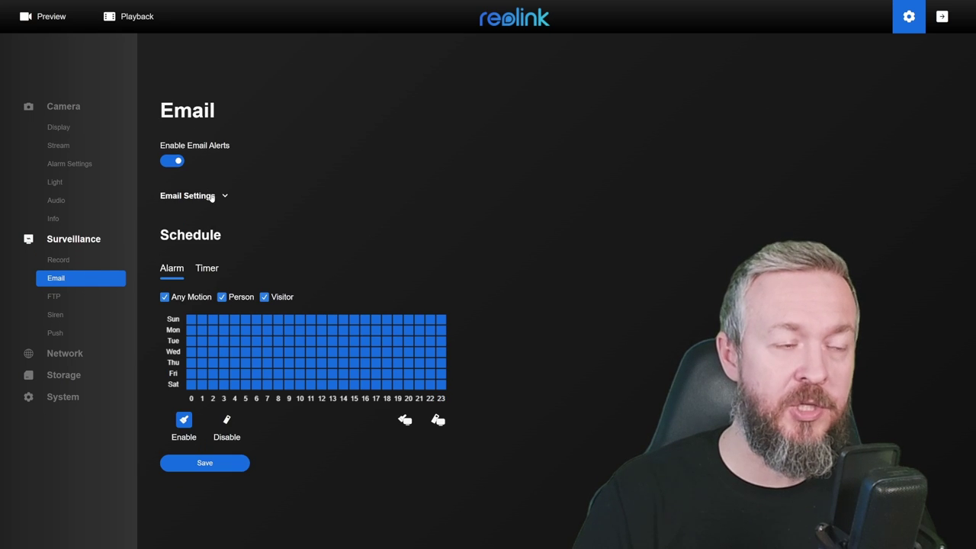
pyautogui.click(169, 197)
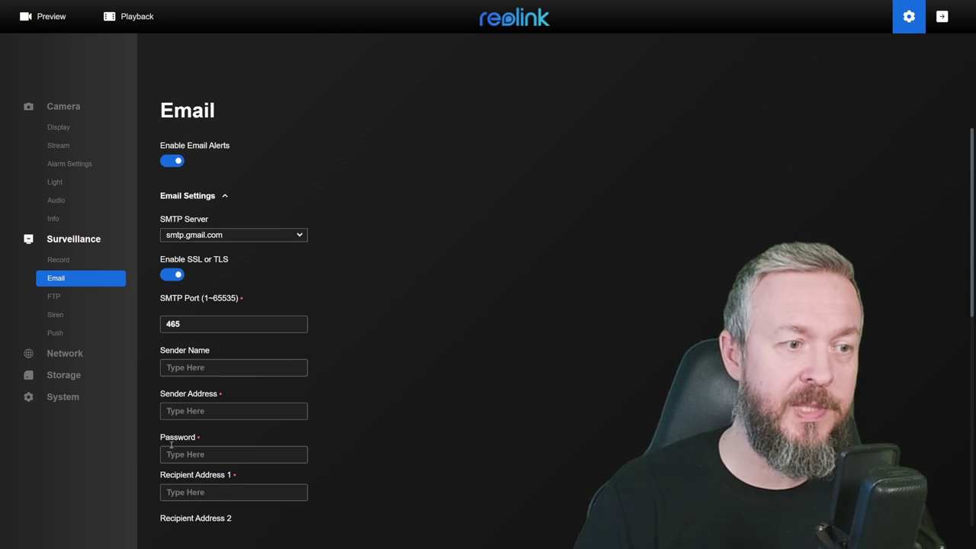
pyautogui.click(209, 198)
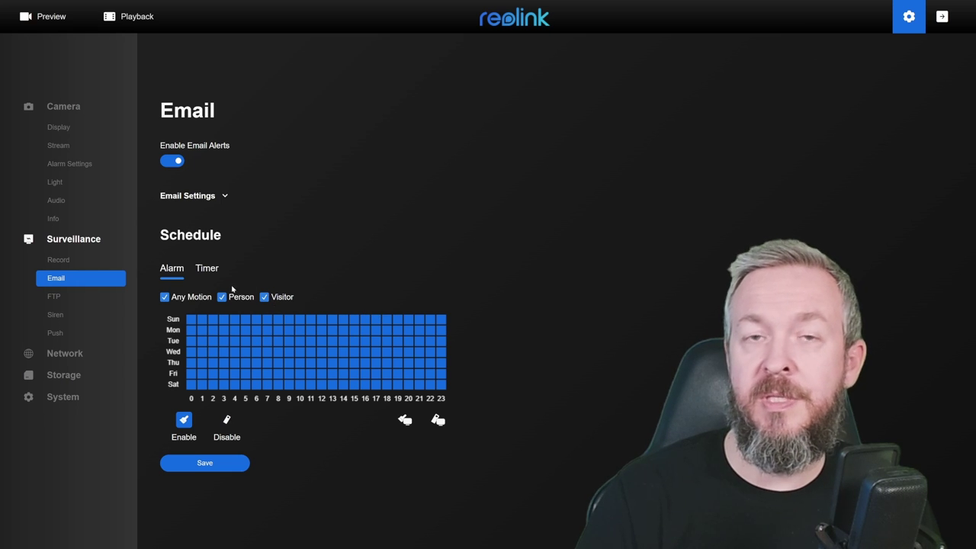
# Look at the FTP upload settings and turn on the siren for motion detection
pyautogui.click(55, 296)
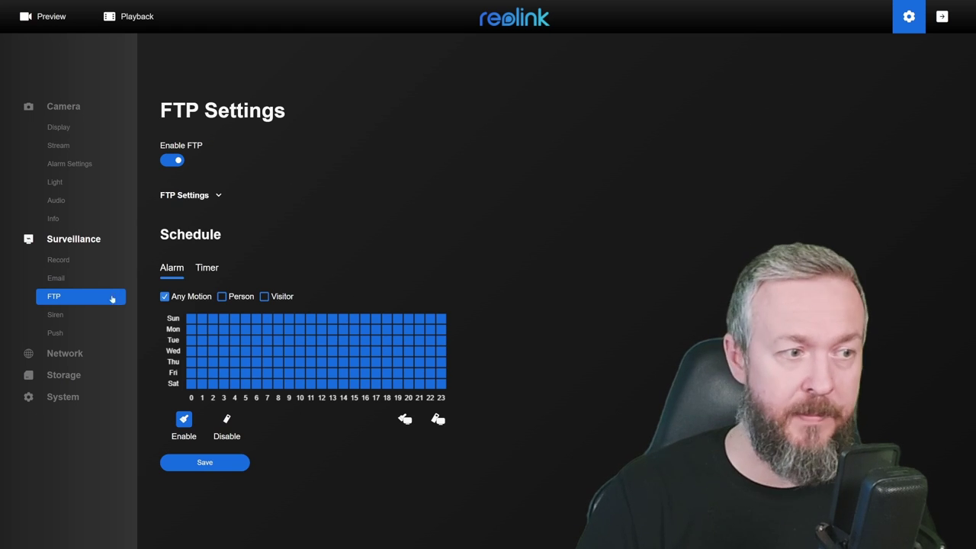
pyautogui.click(89, 317)
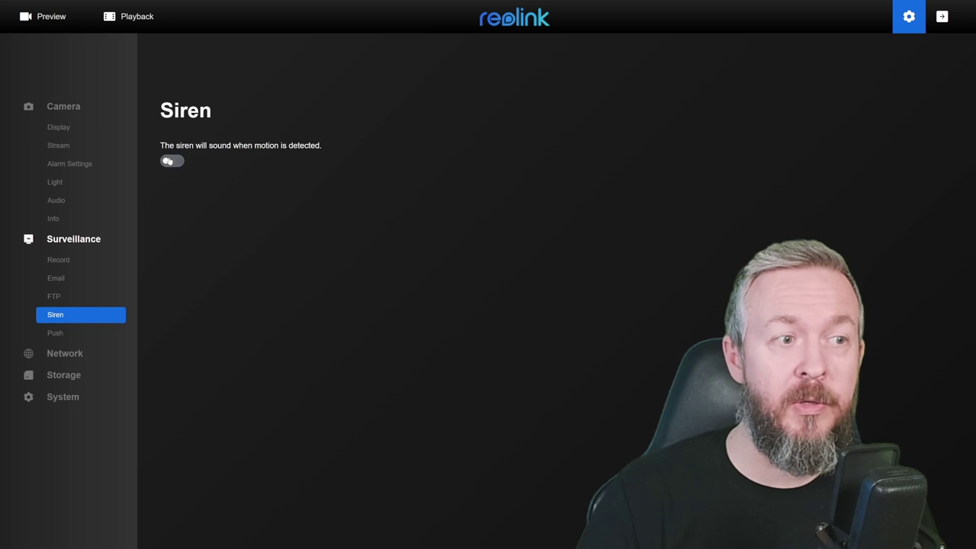
pyautogui.click(183, 162)
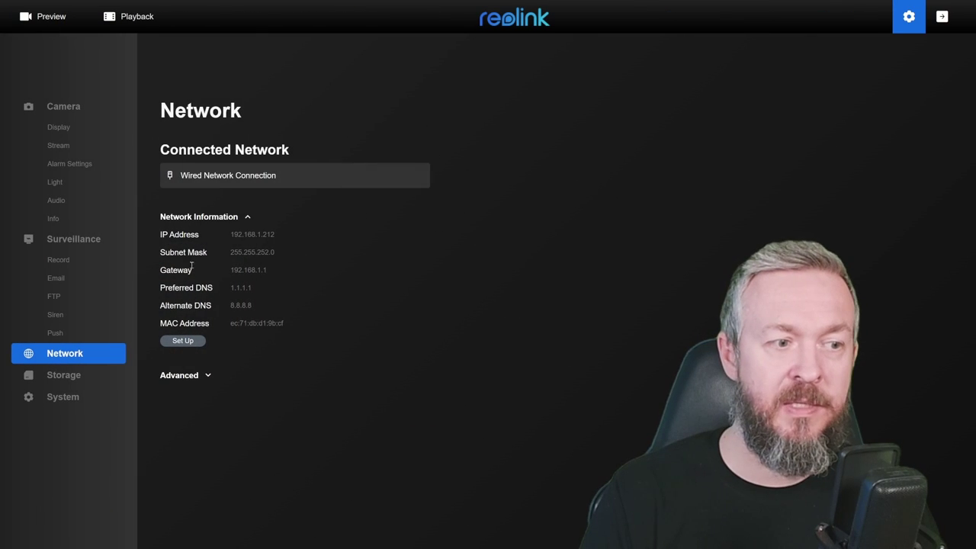
# Change the wired connection type from DHCP to Static, keeping IP 192.168.1.212
pyautogui.click(185, 342)
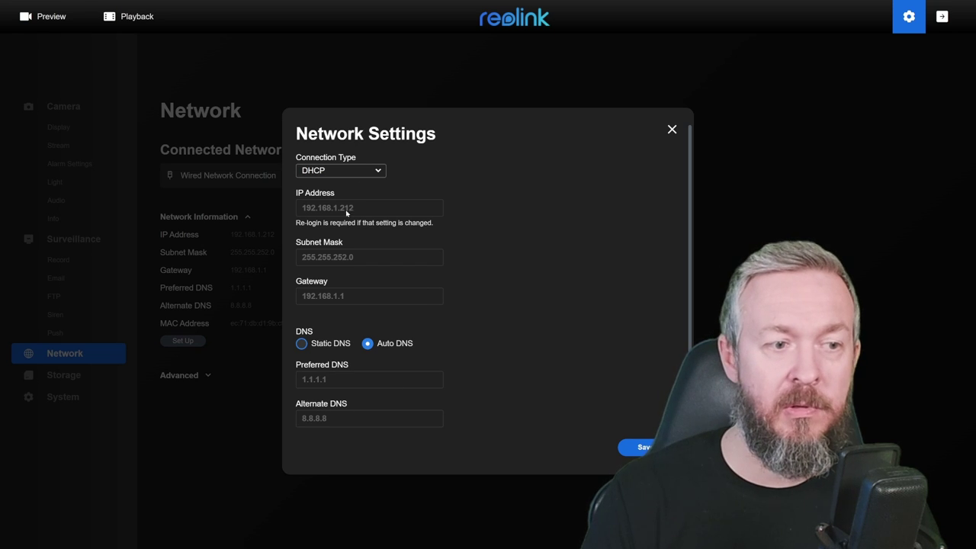
pyautogui.scroll(-1, 345, 228)
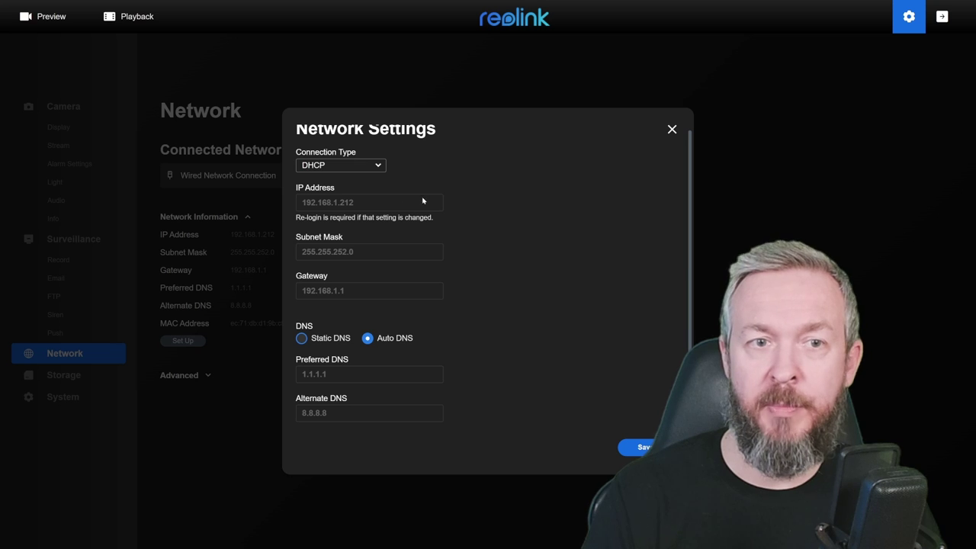
pyautogui.click(380, 167)
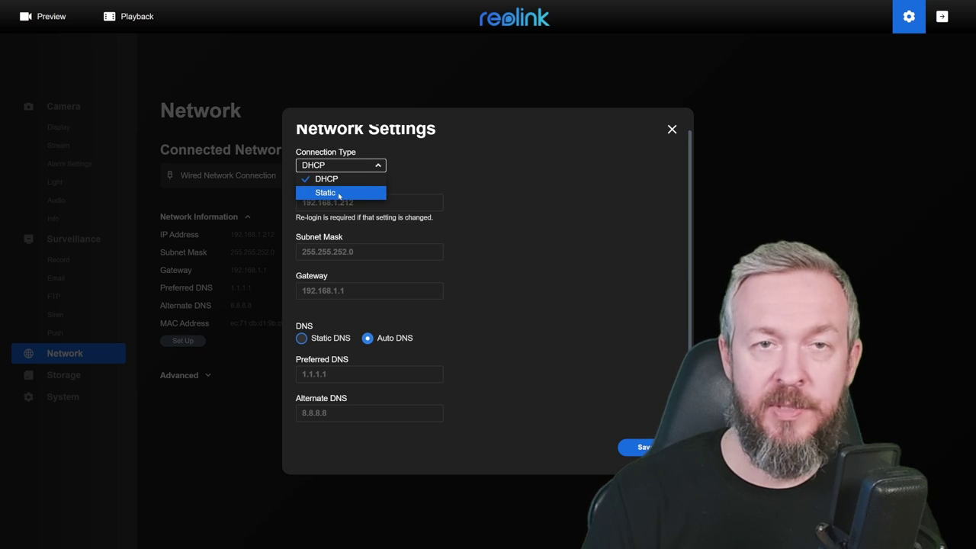
pyautogui.click(339, 193)
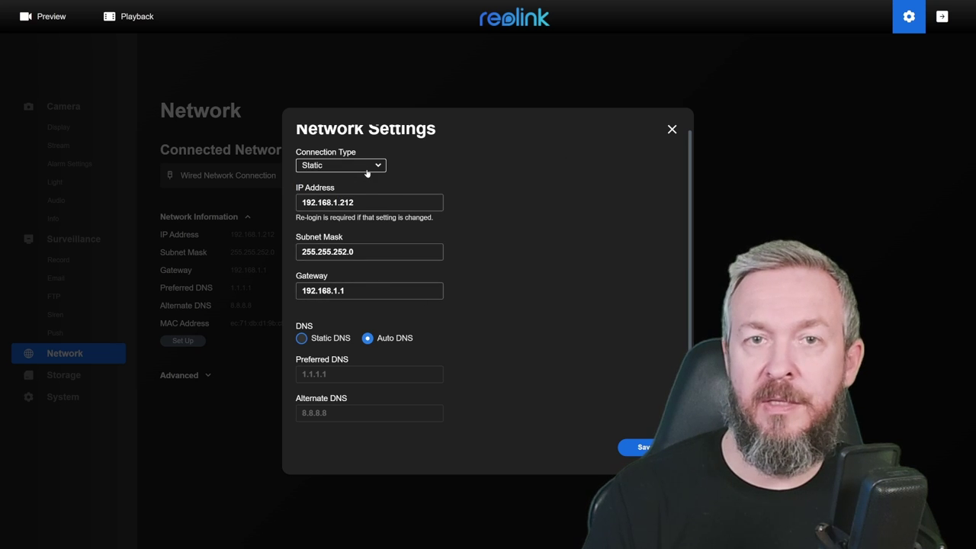
pyautogui.click(671, 129)
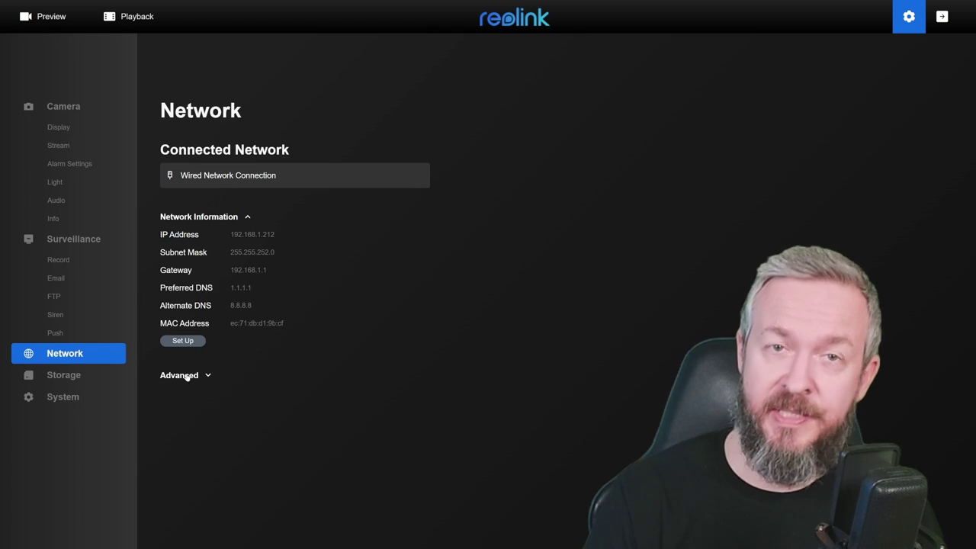
# Expand the Advanced network options and view the NTP and HTTPS settings without changes
pyautogui.click(187, 375)
pyautogui.scroll(-1, 187, 343)
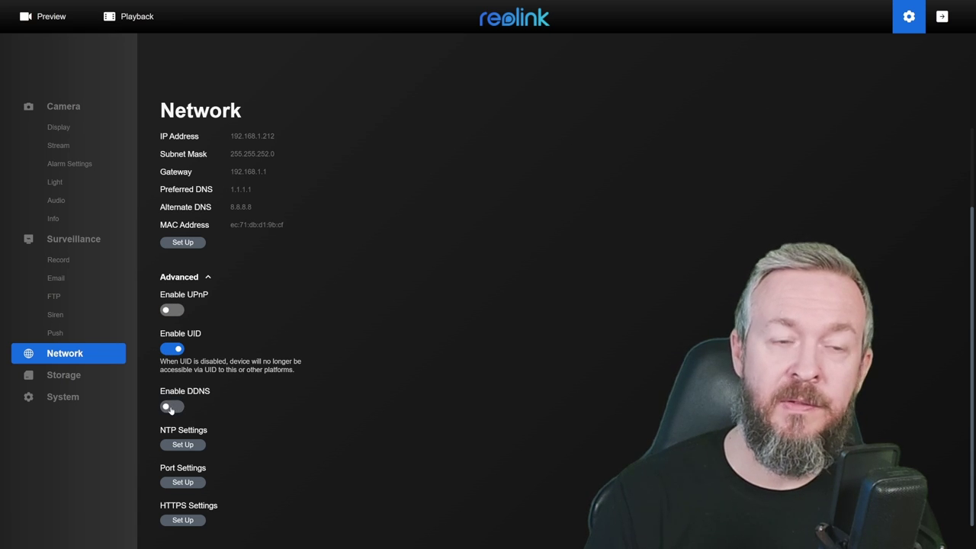
pyautogui.click(183, 445)
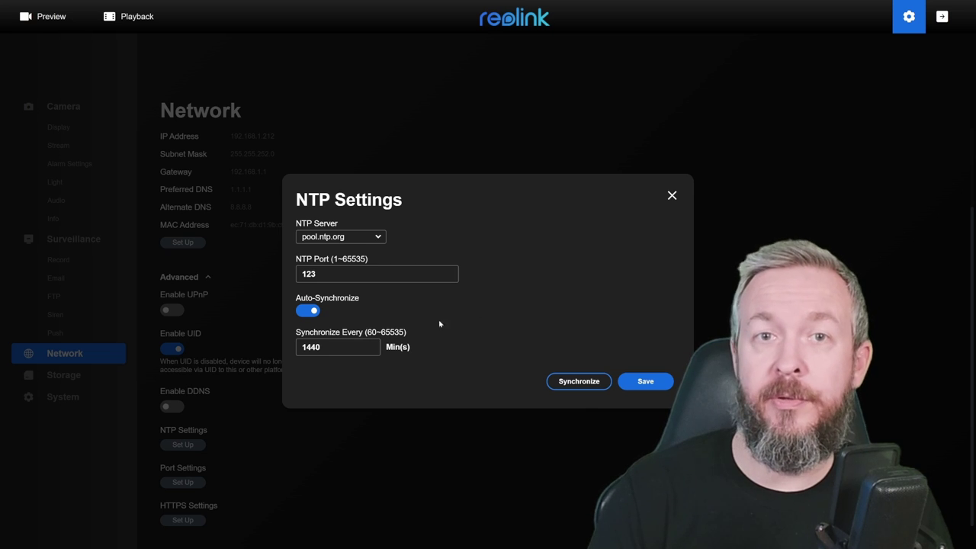
pyautogui.click(672, 196)
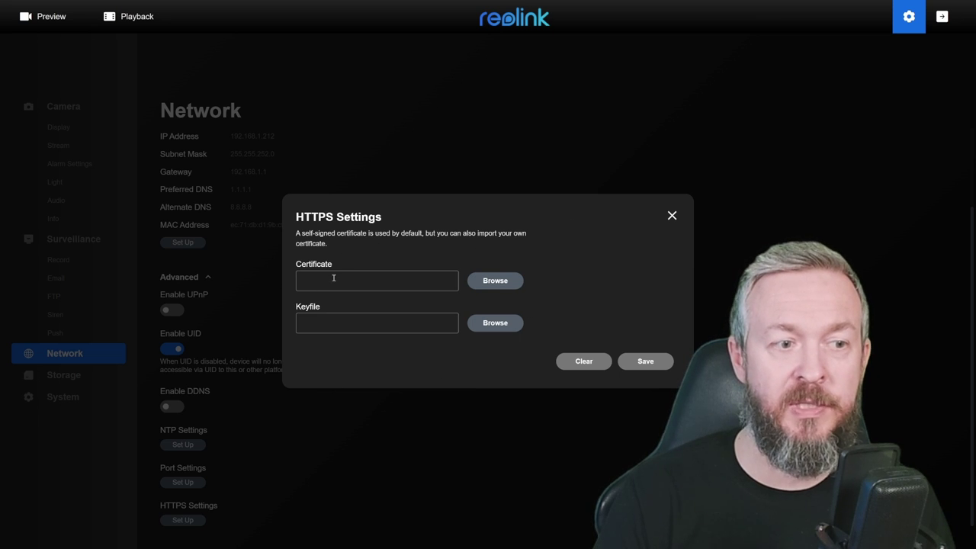
pyautogui.click(672, 216)
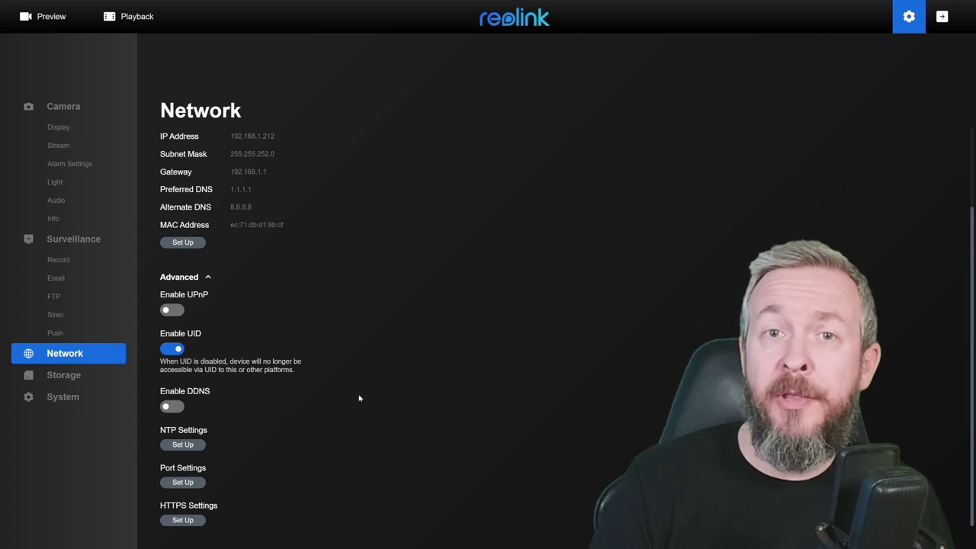
# Check that RTSP on port 554 and ONVIF on port 8000 are enabled, toggling ONVIF off and back on
pyautogui.click(183, 482)
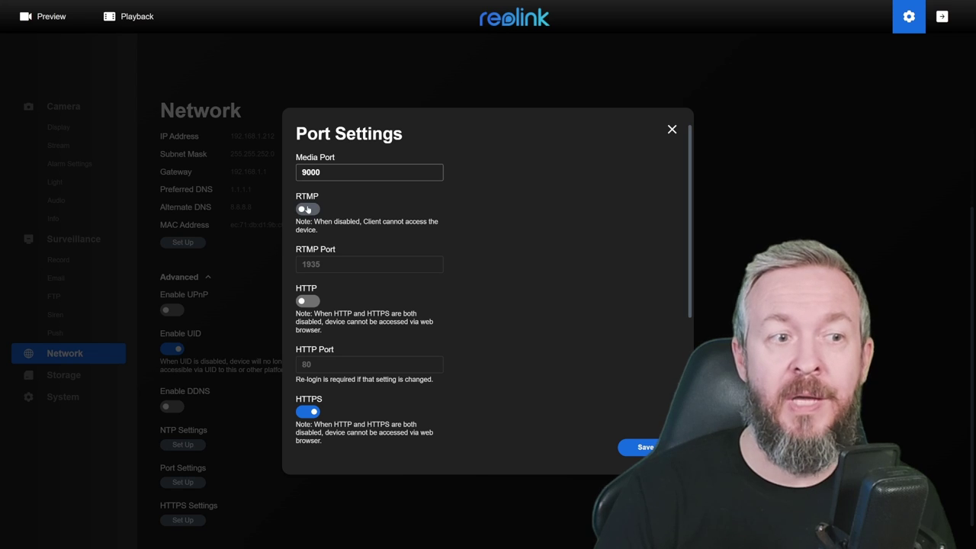
pyautogui.scroll(-2, 305, 302)
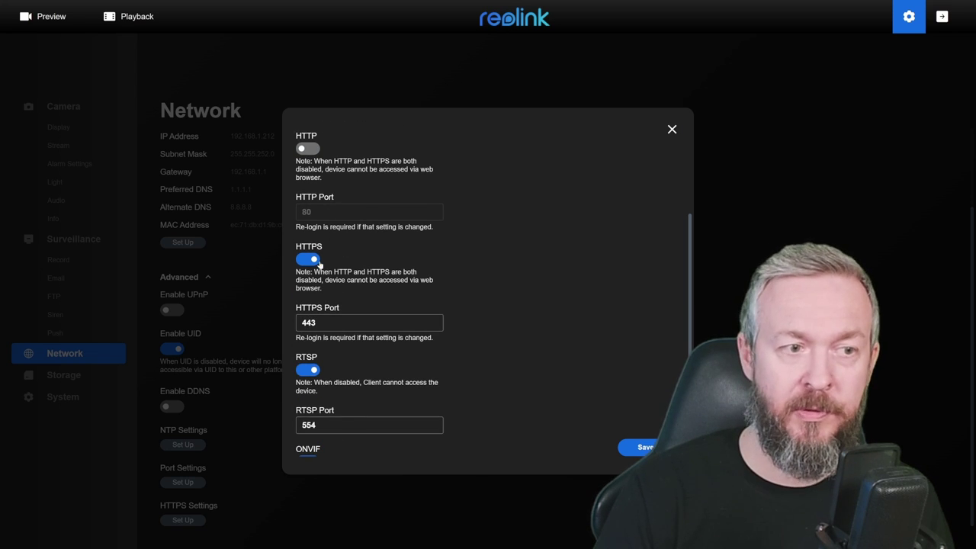
pyautogui.scroll(-1, 330, 317)
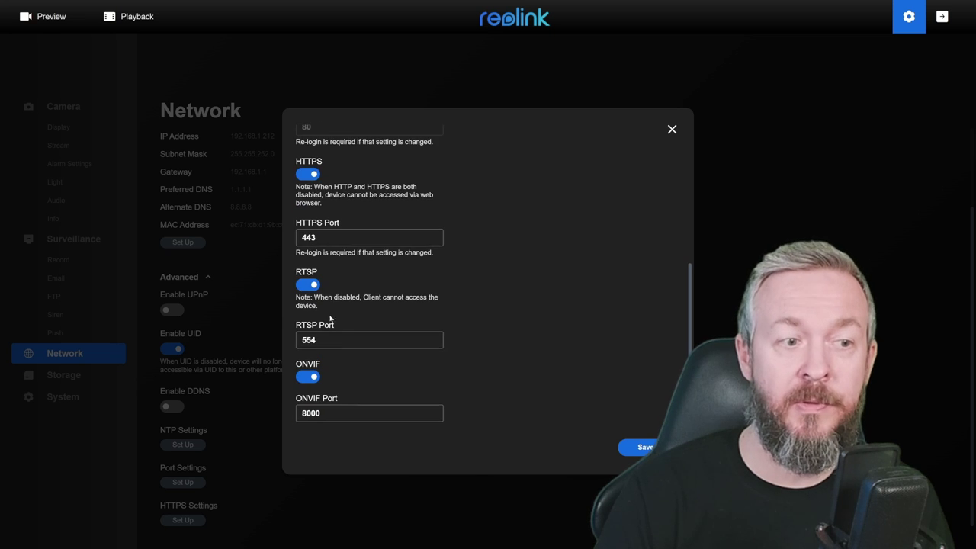
pyautogui.click(305, 376)
pyautogui.click(304, 376)
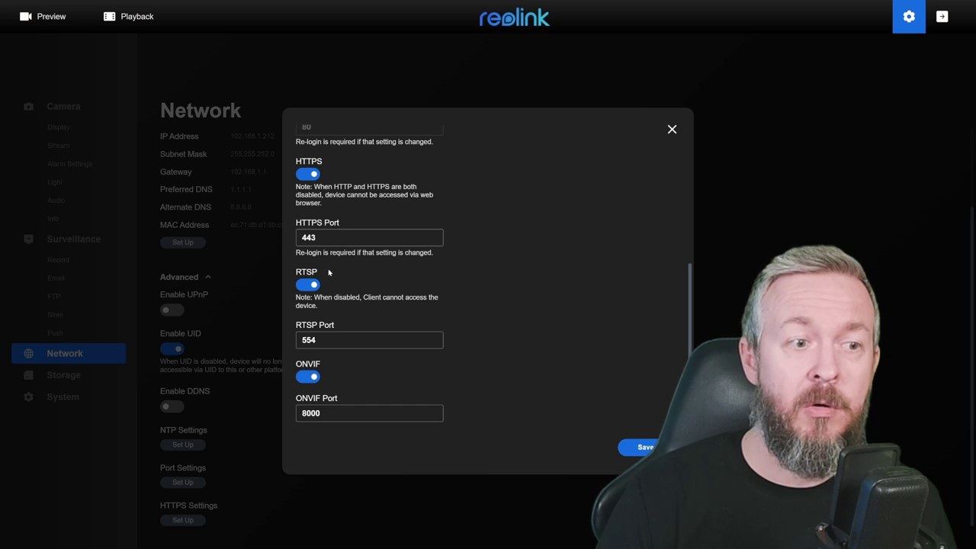
pyautogui.scroll(4, 324, 335)
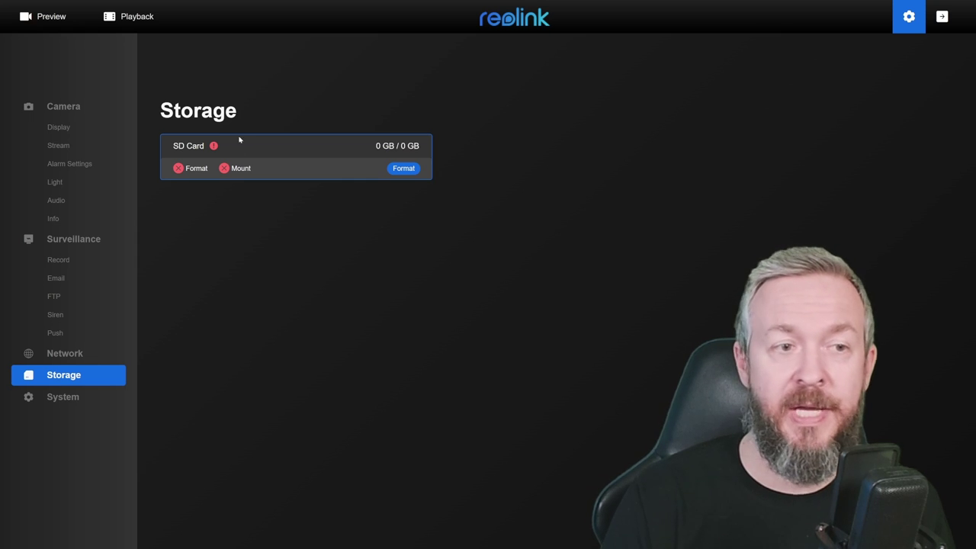
# Format the SD card, then expand the System group in the sidebar
pyautogui.click(401, 168)
pyautogui.click(576, 332)
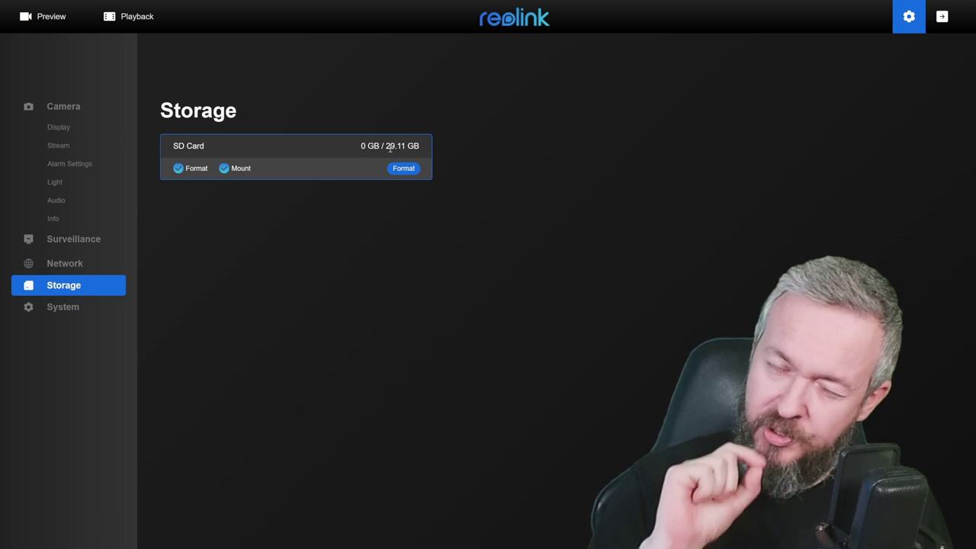
pyautogui.click(54, 307)
# View User Management, then open the Maintenance page with firmware upgrade and auto reboot options
pyautogui.click(63, 332)
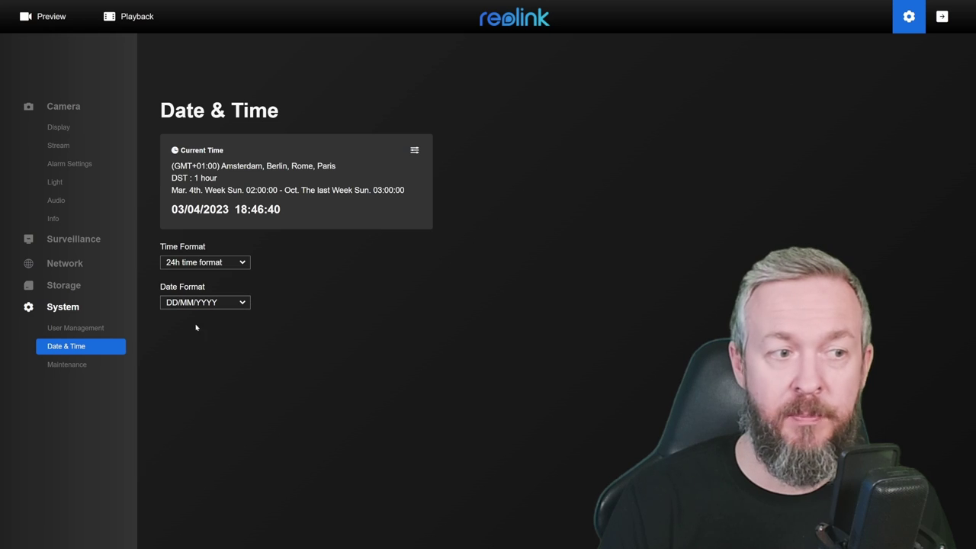
pyautogui.click(85, 366)
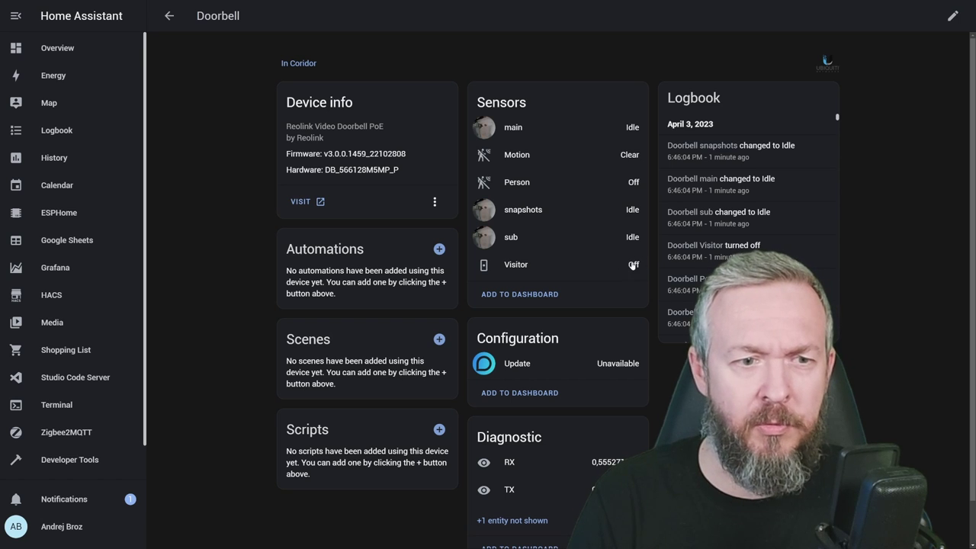
# Scroll through the Reolink Video Doorbell PoE device page's controls, sensors and logbook
pyautogui.scroll(-1, 558, 323)
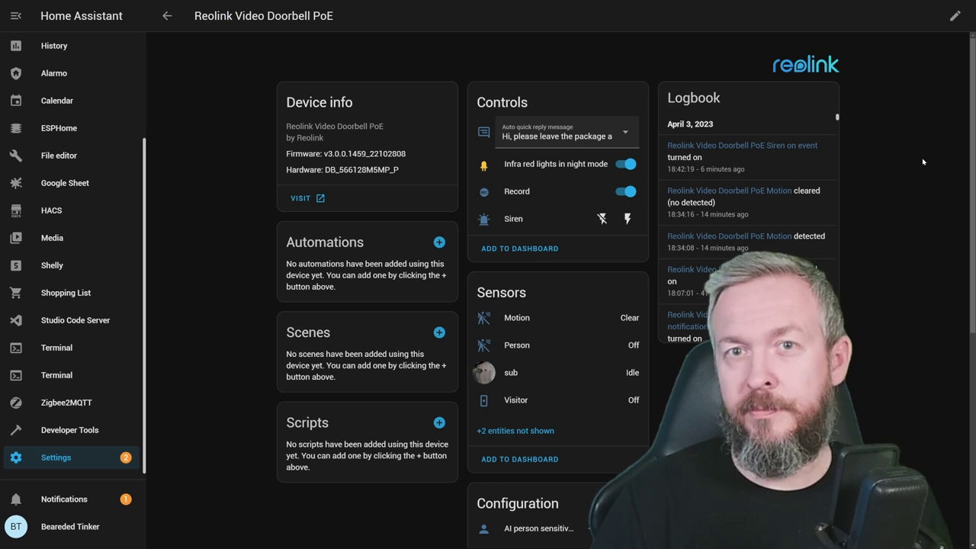
# Check the Auto quick reply message options unchanged, then show the 2 hidden Sensors entities
pyautogui.click(585, 136)
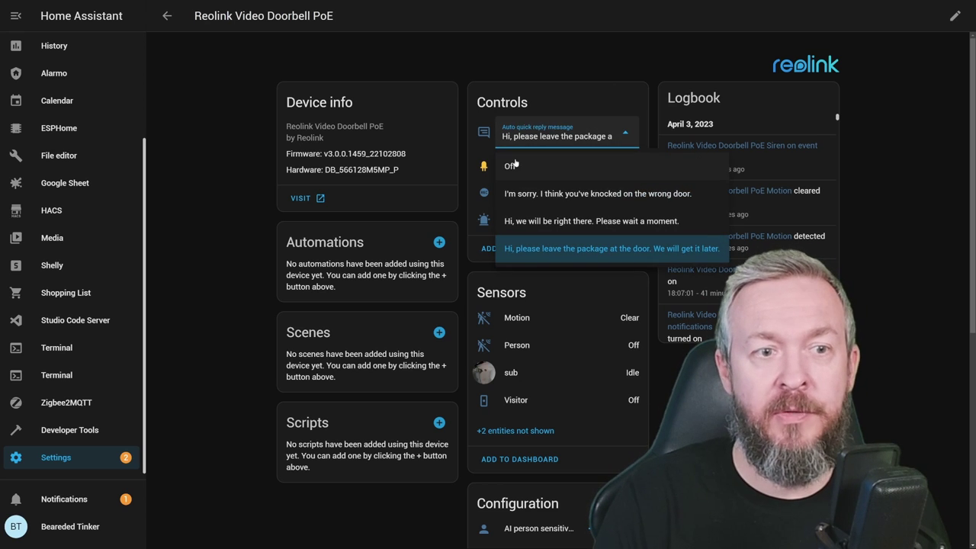
pyautogui.click(564, 135)
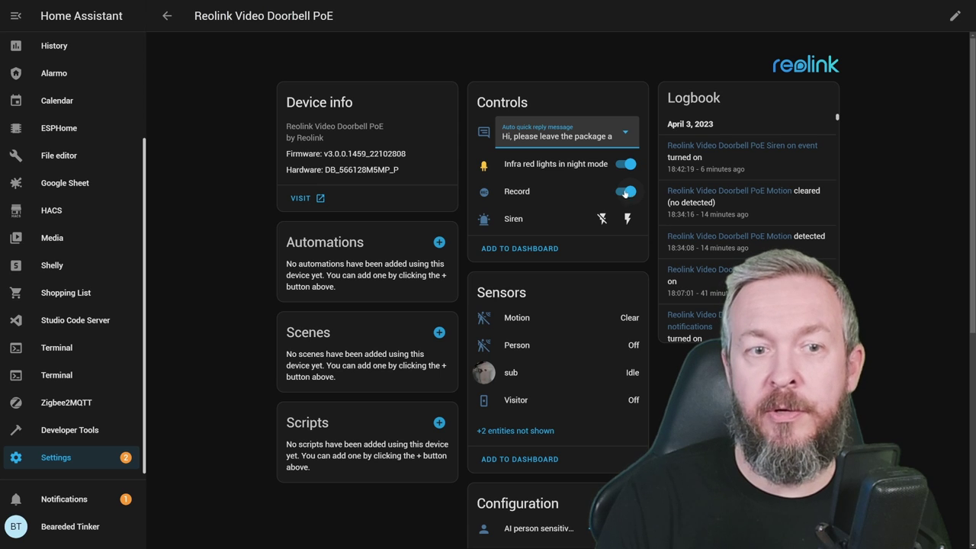
pyautogui.scroll(-3, 598, 225)
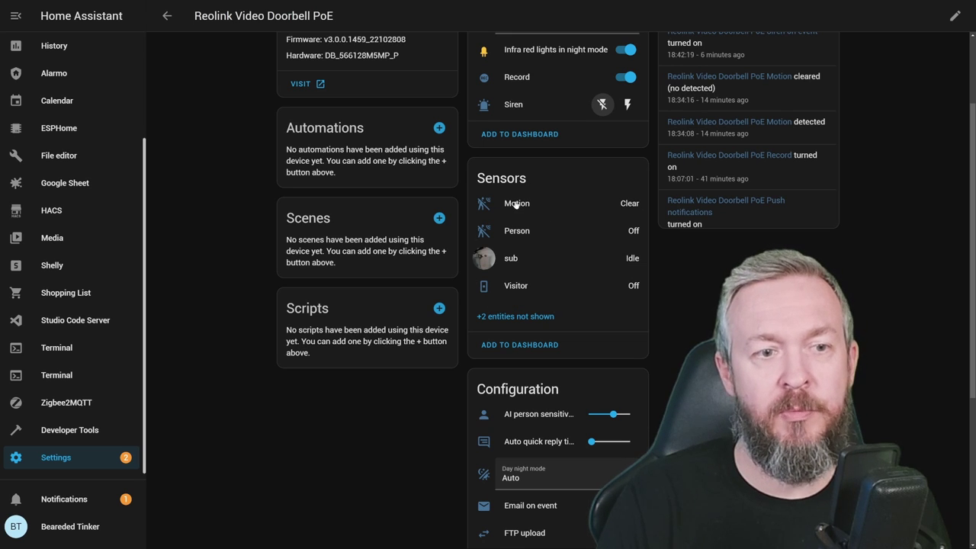
pyautogui.click(512, 317)
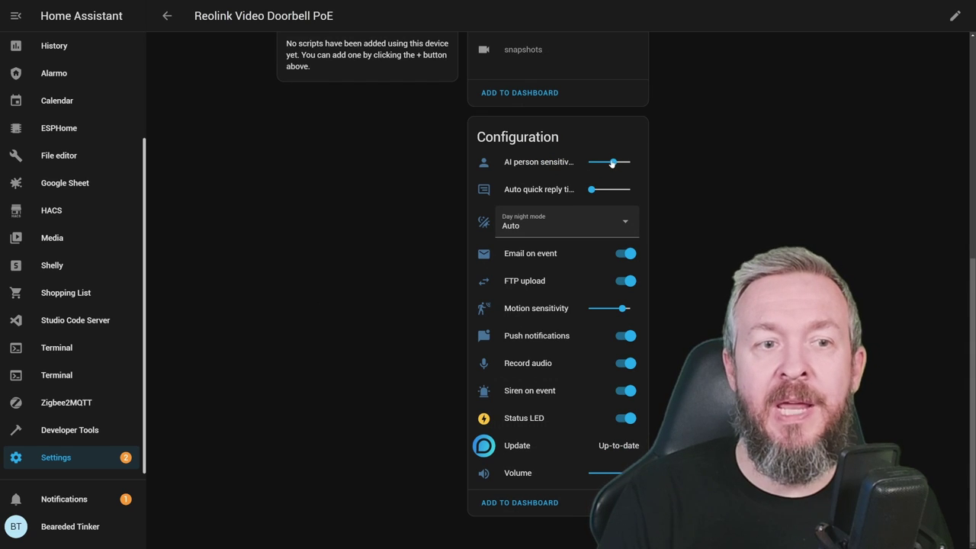
# Lower the doorbell's AI person sensitivity and keep Day night mode on Auto
pyautogui.moveTo(613, 162); pyautogui.dragTo(599, 192)
pyautogui.scroll(5, 572, 153)
pyautogui.scroll(-4, 568, 136)
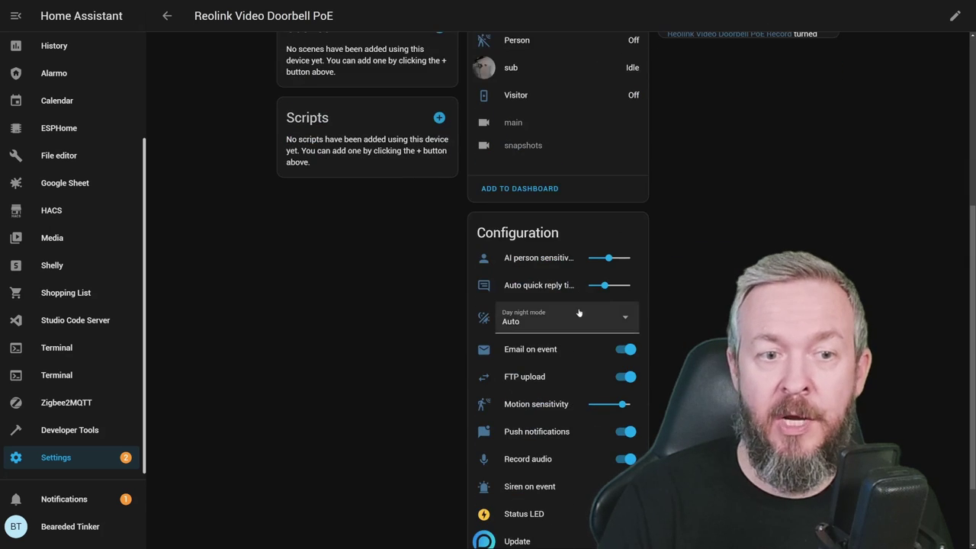
pyautogui.click(546, 328)
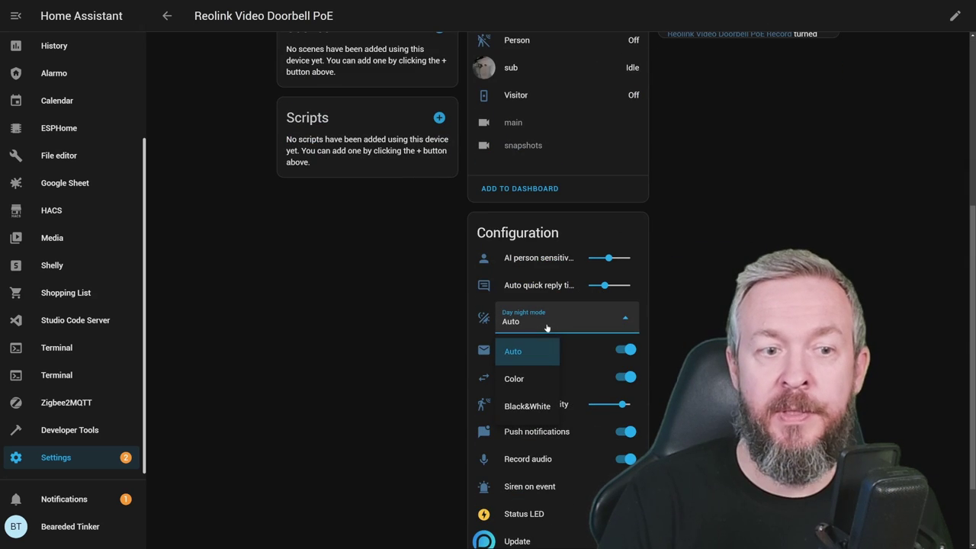
pyautogui.click(547, 328)
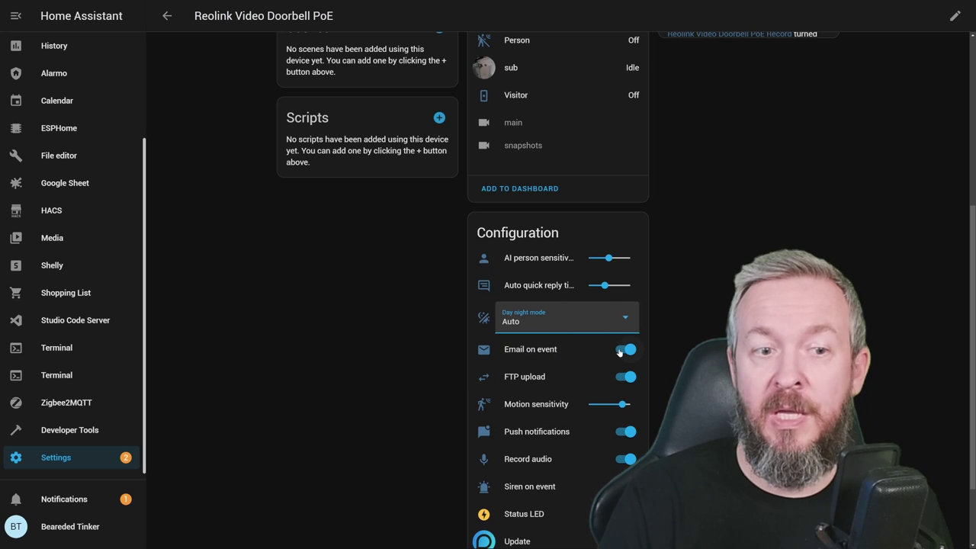
pyautogui.scroll(-1, 606, 374)
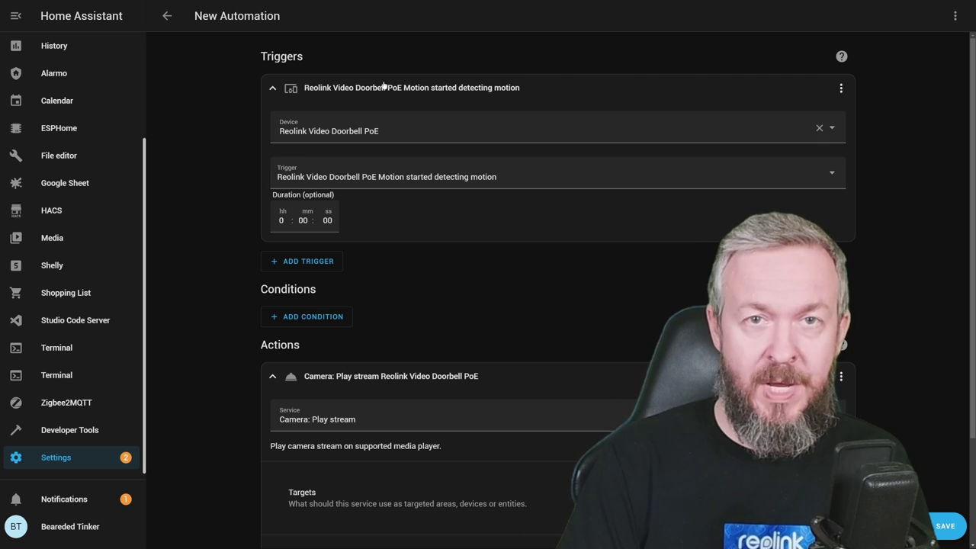
# Save the new automation under the name 'doorbell motion play on chromecast'
pyautogui.scroll(-2, 349, 292)
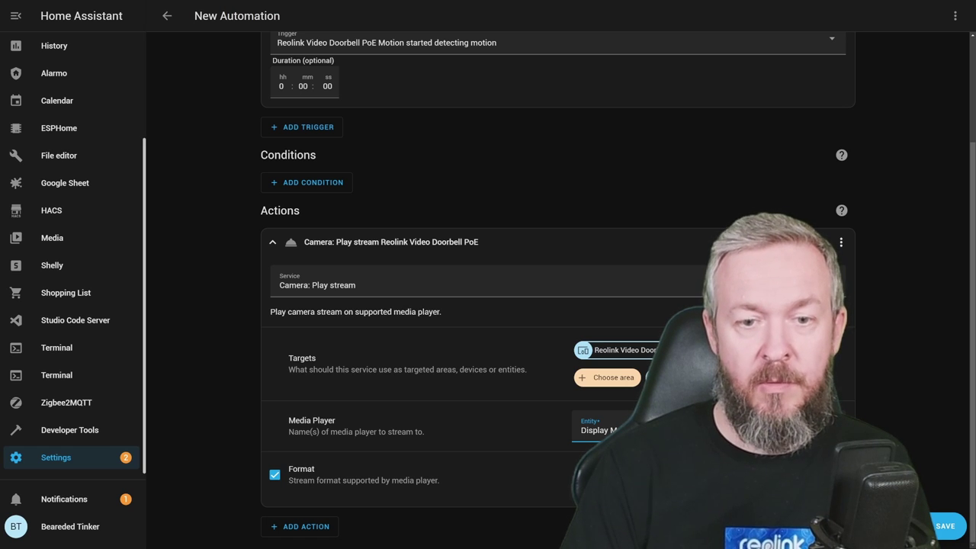
pyautogui.click(945, 526)
pyautogui.write('doorbell motion play on chromecast')
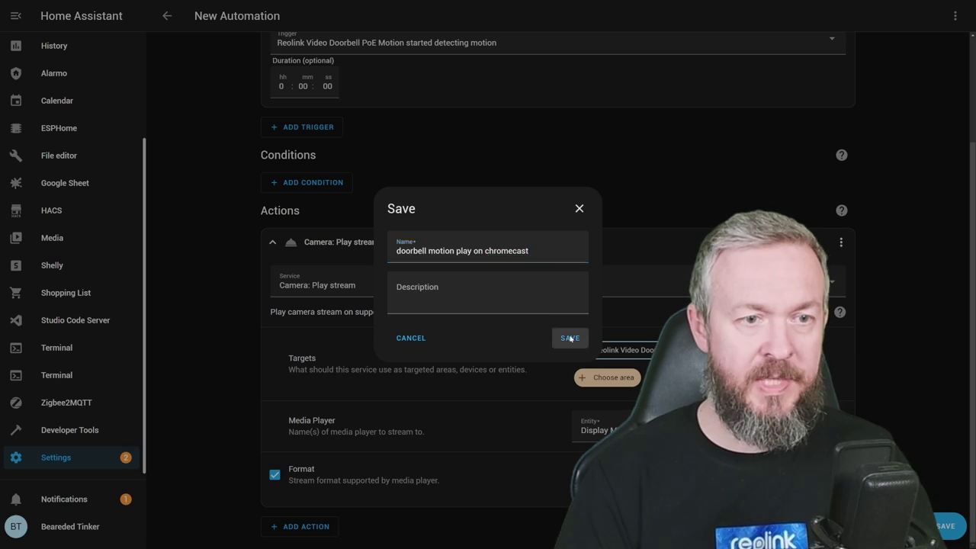
pyautogui.click(568, 338)
pyautogui.click(955, 15)
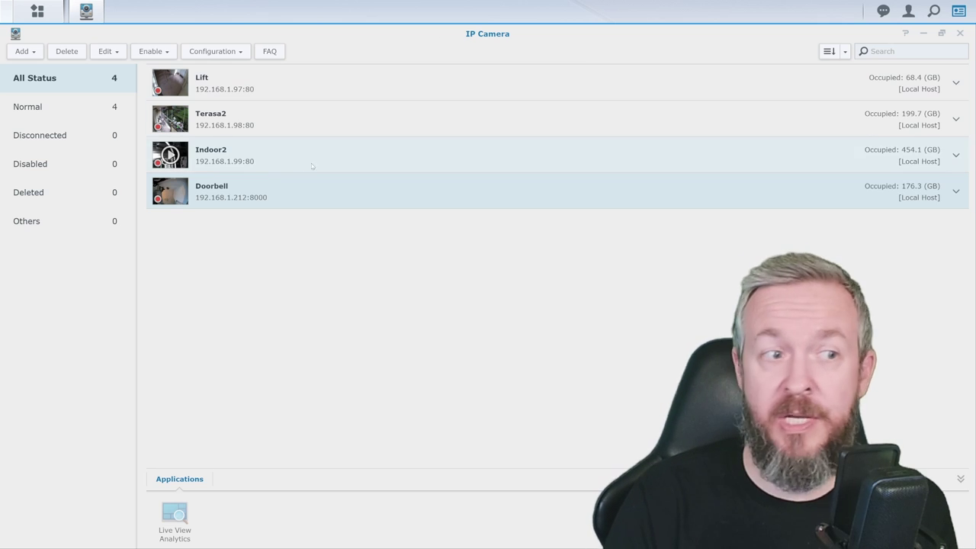
# Preview the Doorbell camera's live feed from its thumbnail in Surveillance Station
pyautogui.click(169, 191)
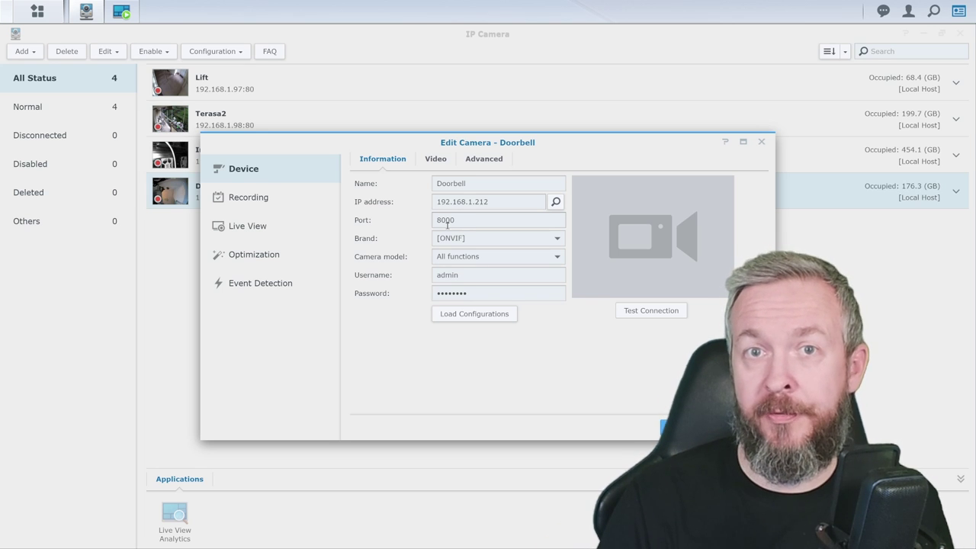
# Test the Doorbell's connection on port 8000 and view its video stream settings
pyautogui.moveTo(461, 219); pyautogui.dragTo(419, 221)
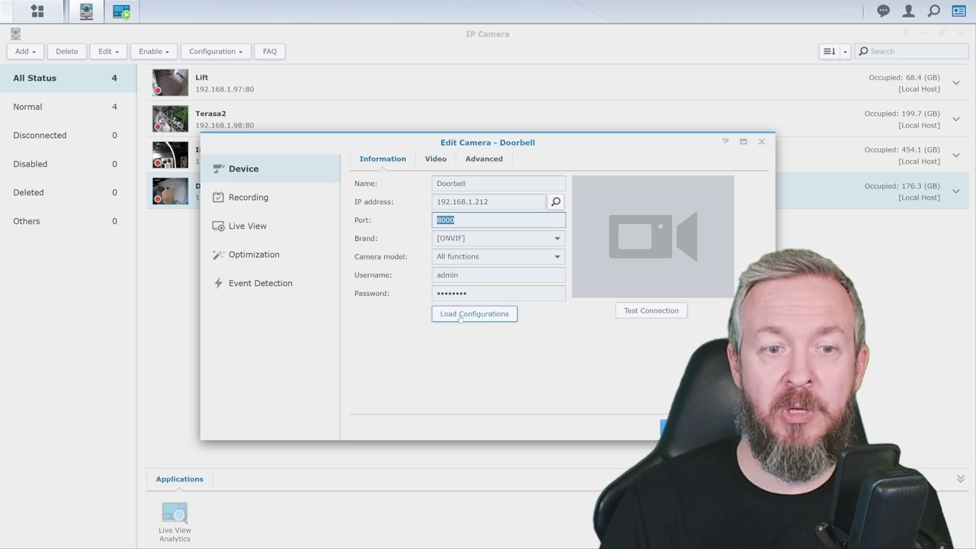
pyautogui.click(628, 319)
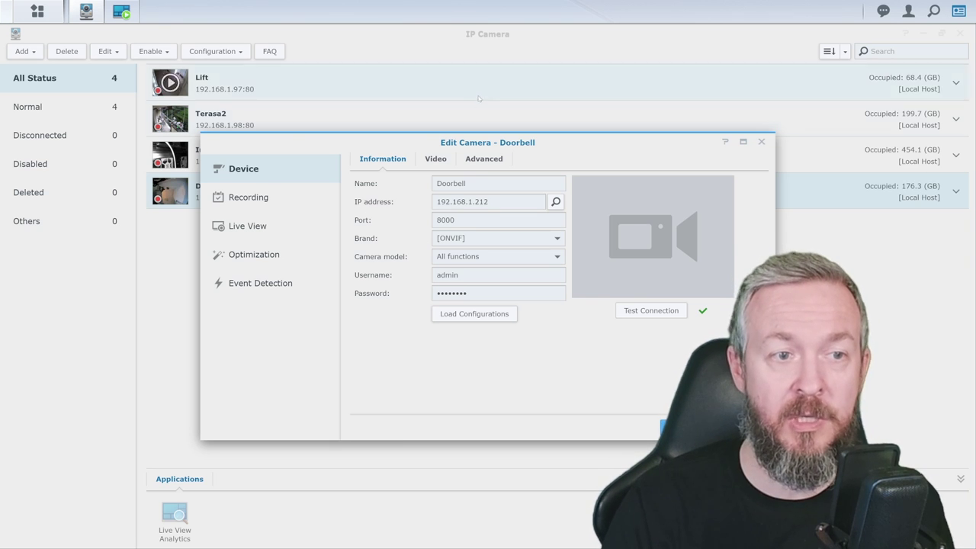
pyautogui.click(437, 161)
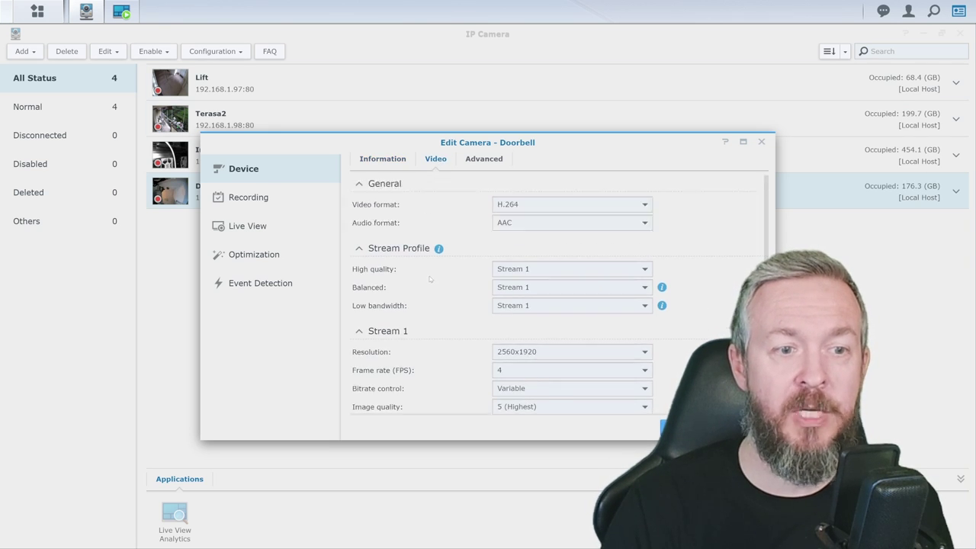
# Review the Doorbell's advanced settings and its recording schedule, stream and advanced recording tabs
pyautogui.click(483, 159)
pyautogui.scroll(-1, 446, 294)
pyautogui.scroll(1, 446, 294)
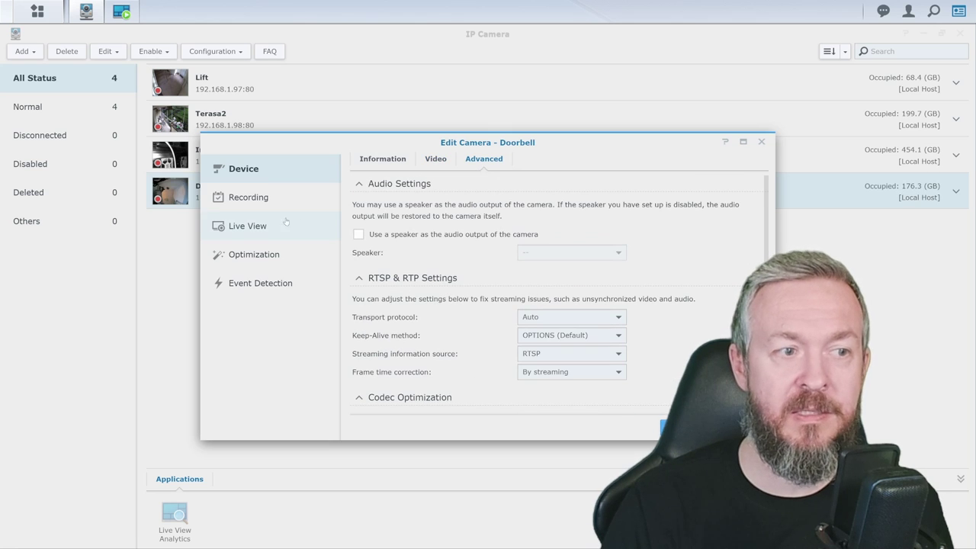
pyautogui.click(251, 197)
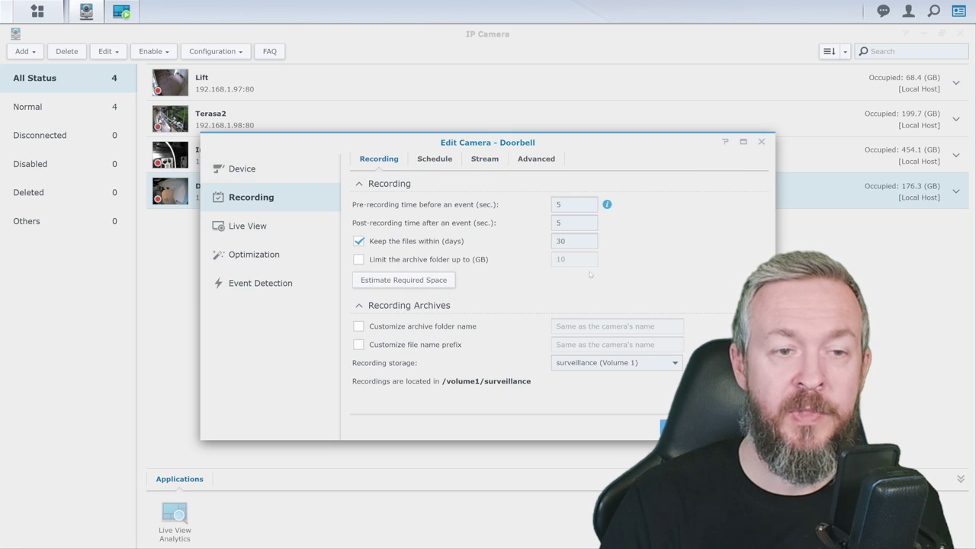
pyautogui.click(429, 159)
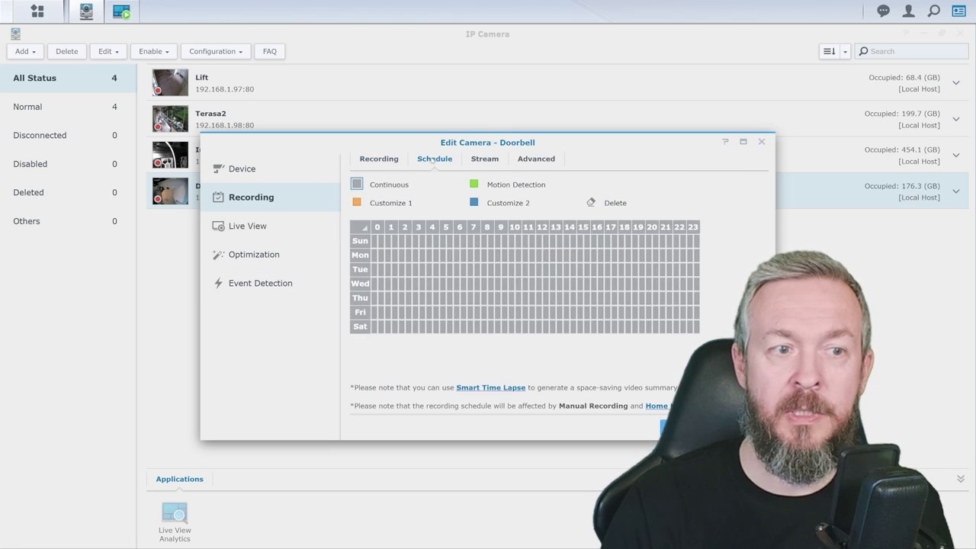
pyautogui.click(485, 158)
pyautogui.click(536, 158)
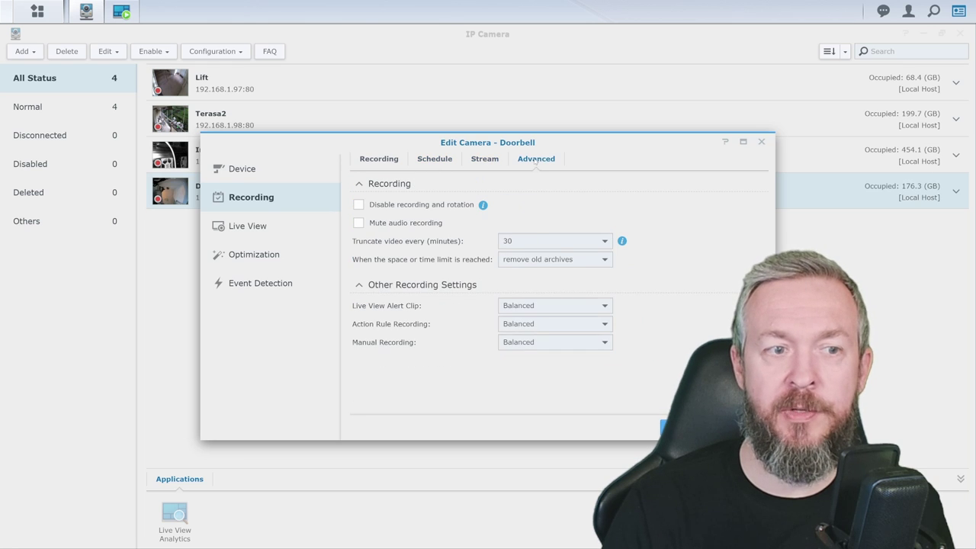
# Check live view and optimization settings, ending on Event Detection's tampering settings
pyautogui.click(261, 226)
pyautogui.click(226, 254)
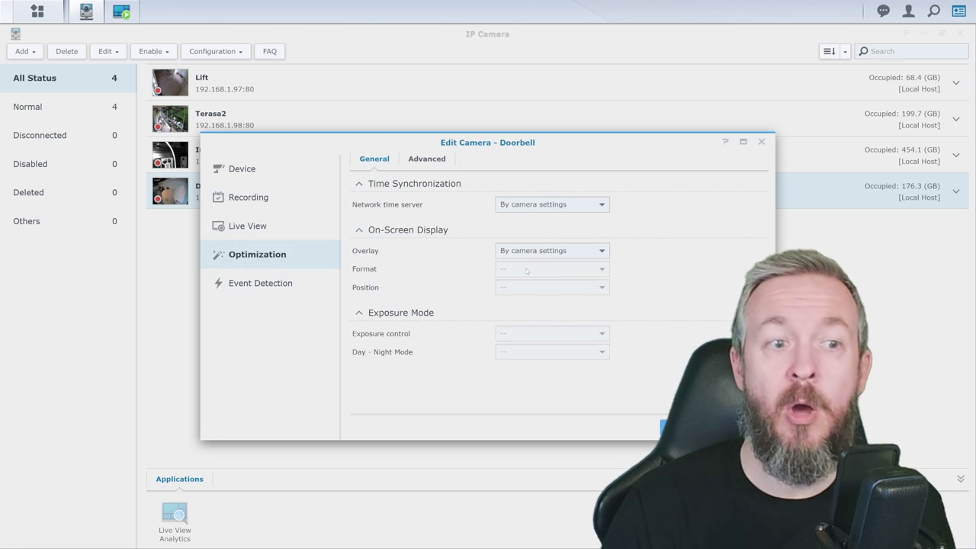
pyautogui.click(427, 159)
pyautogui.click(374, 159)
pyautogui.click(260, 283)
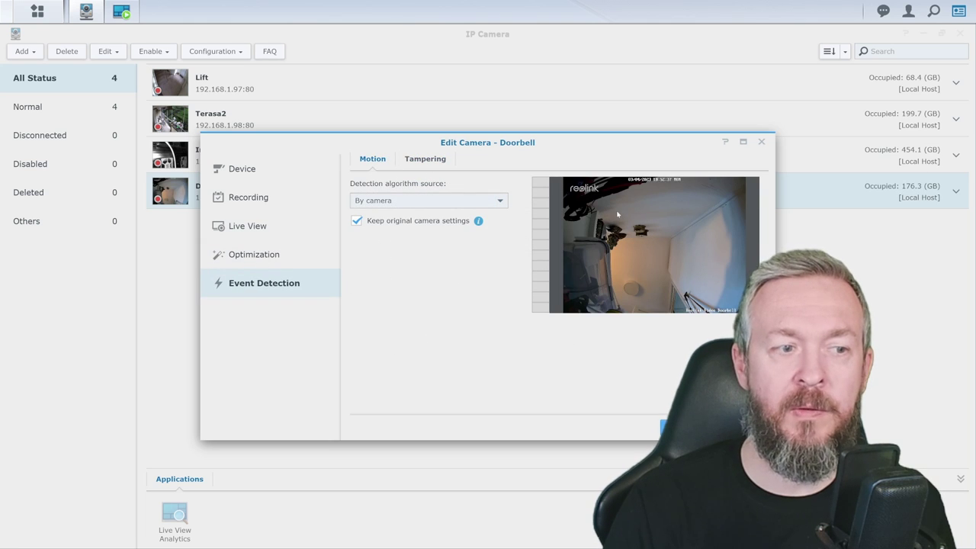
pyautogui.click(425, 159)
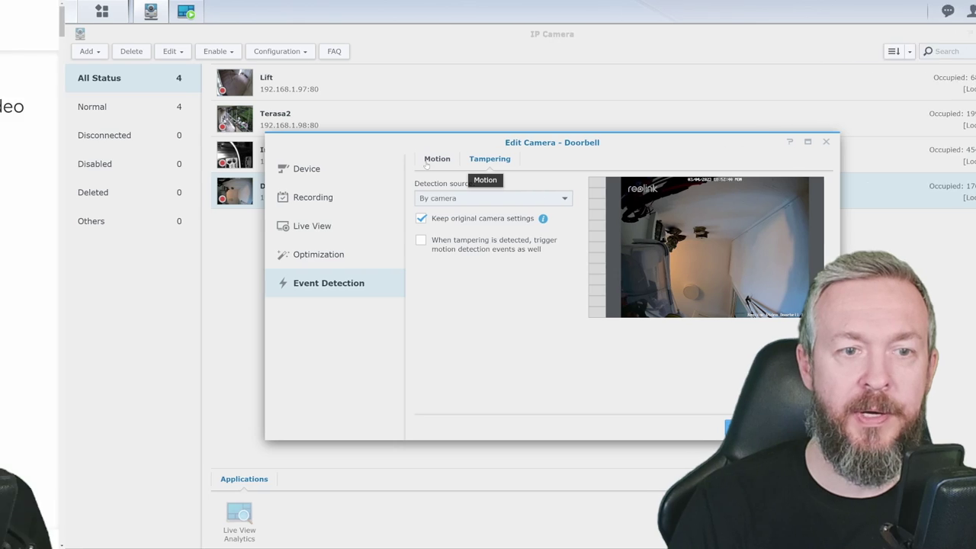
# Bring up the Smart 2K+ Wired WiFi Video Doorbell with Chime product page, priced €130.14
pyautogui.click(372, 158)
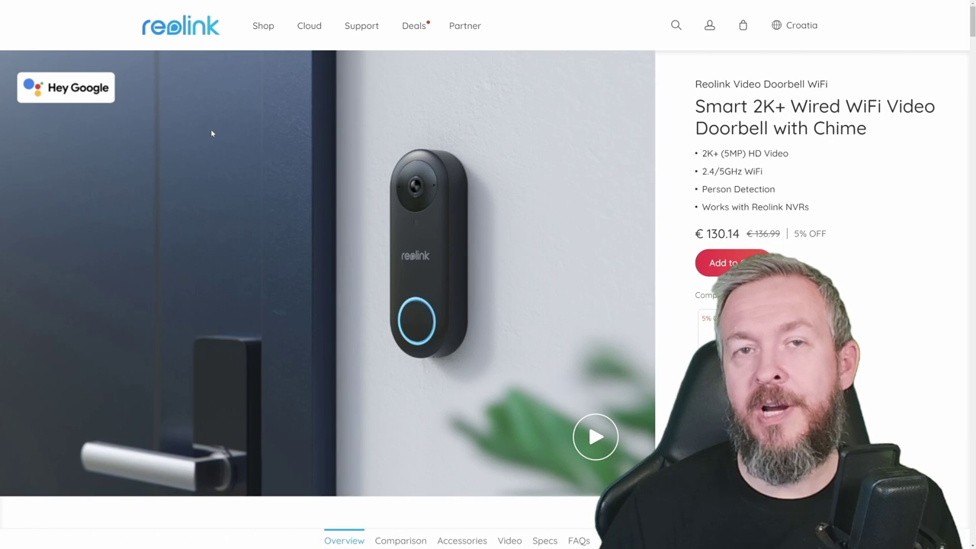